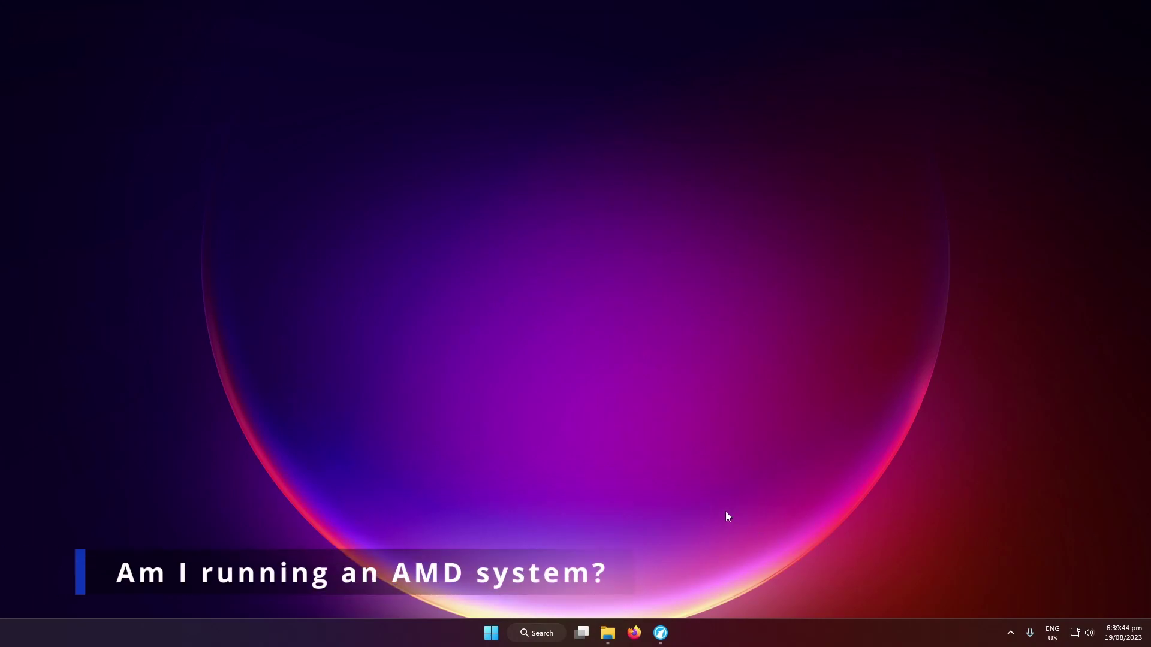
Launch System Information from the Windows search.
{"action": "left_click", "coordinate": [541, 636]}
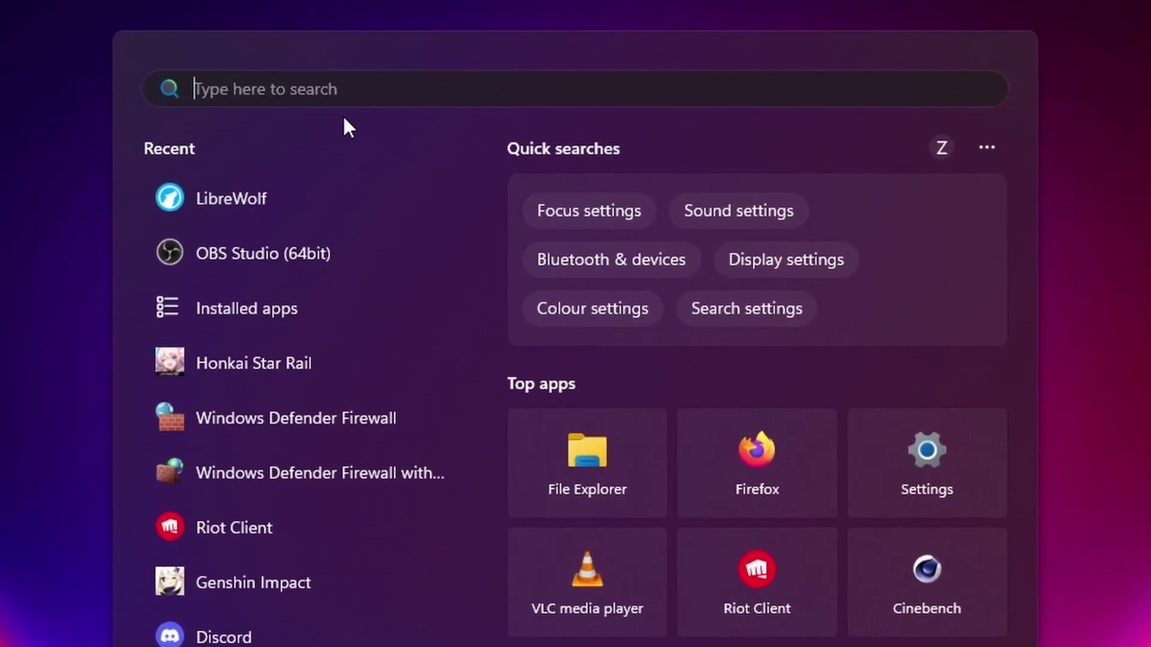
{"action": "type", "text": "system inf"}
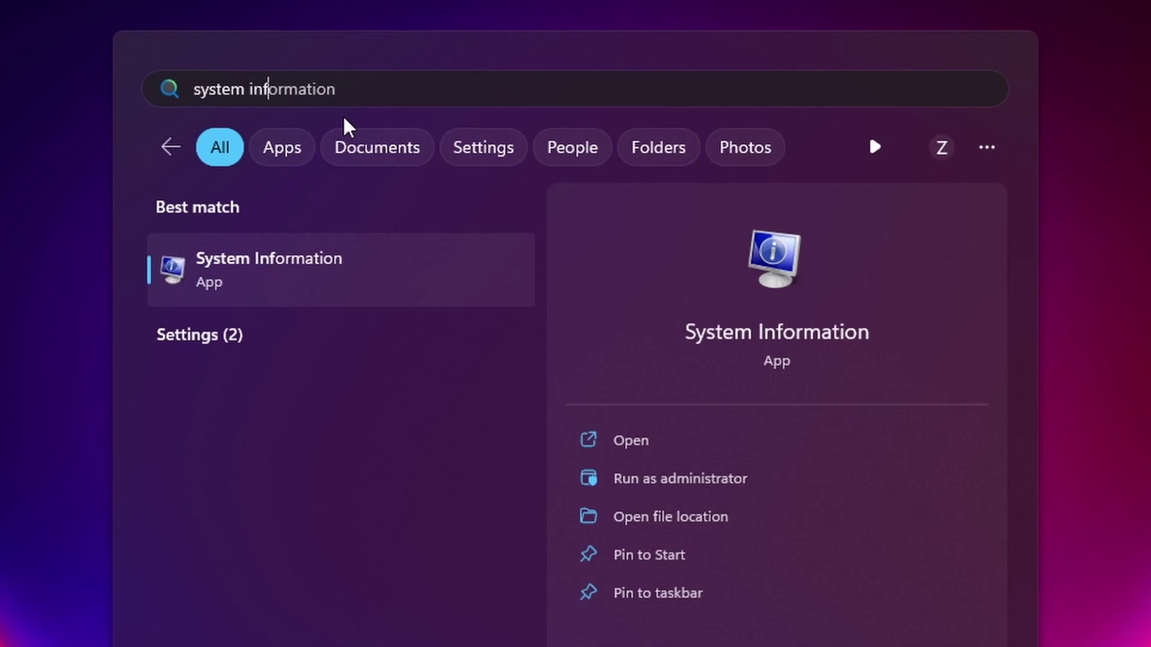
{"action": "key", "text": "Return"}
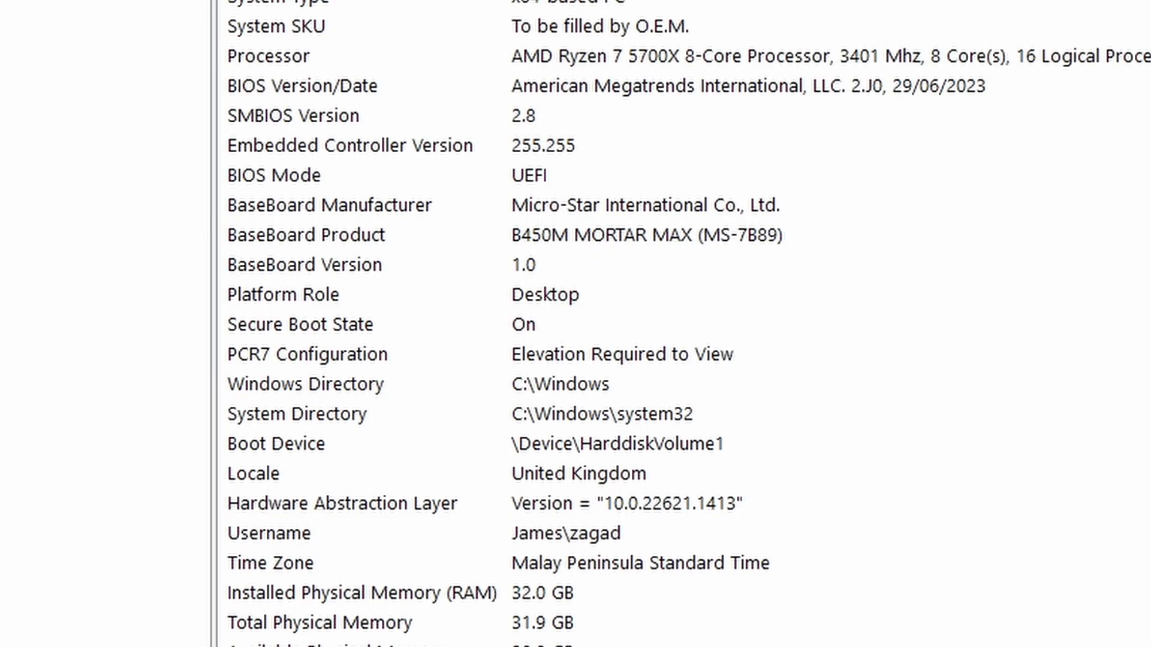
Identify the AMD Ryzen processor and B450M MORTAR MAX baseboard in System Summary.
{"action": "left_click", "coordinate": [600, 60]}
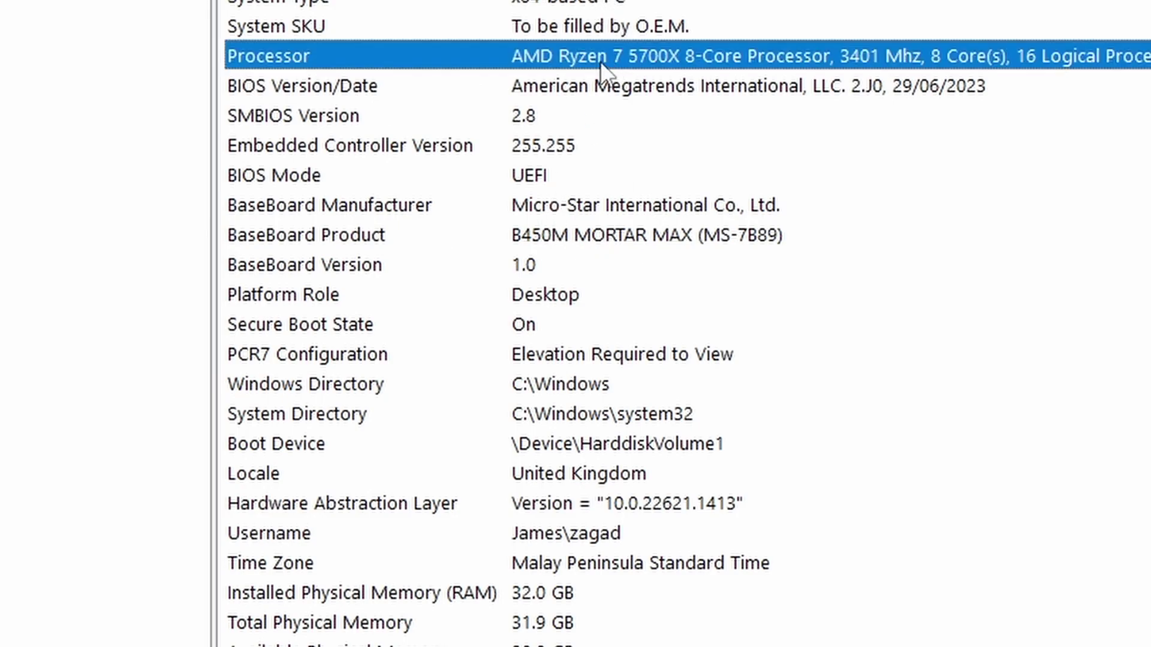
{"action": "left_click", "coordinate": [566, 59]}
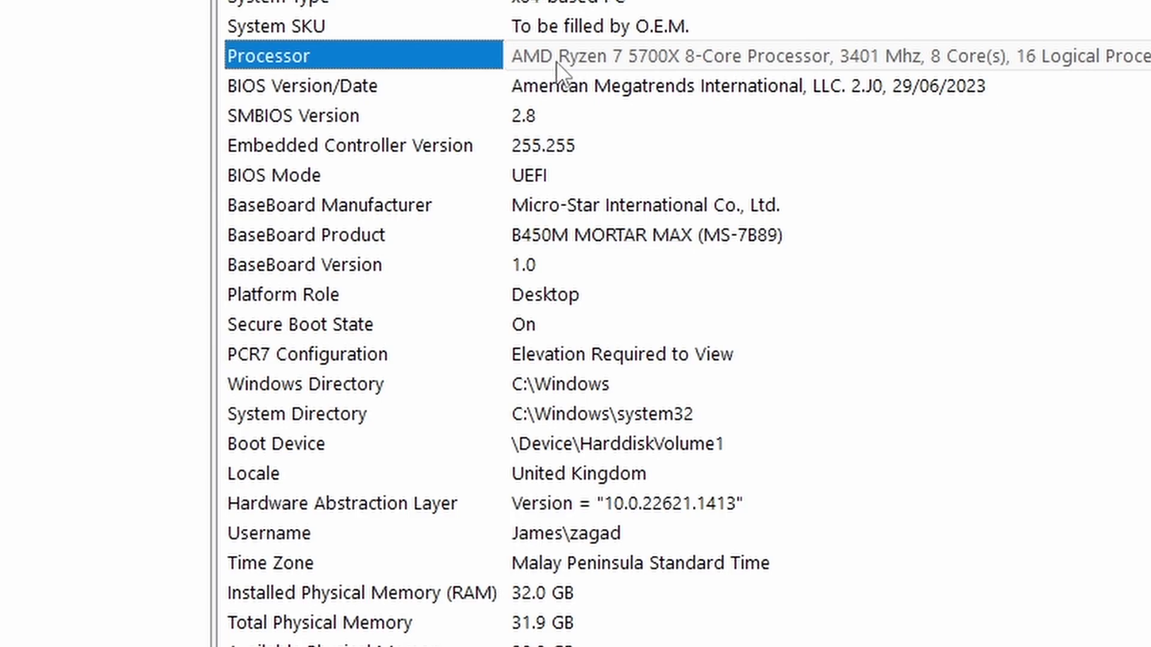
{"action": "left_click", "coordinate": [495, 234]}
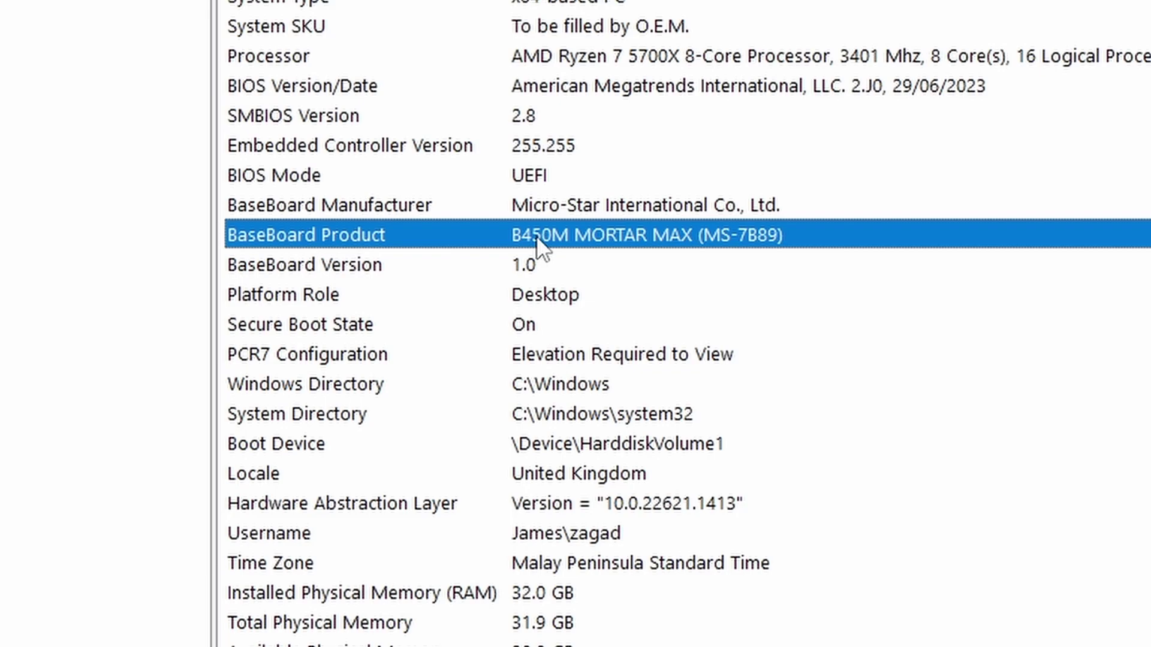
{"action": "left_click", "coordinate": [550, 58]}
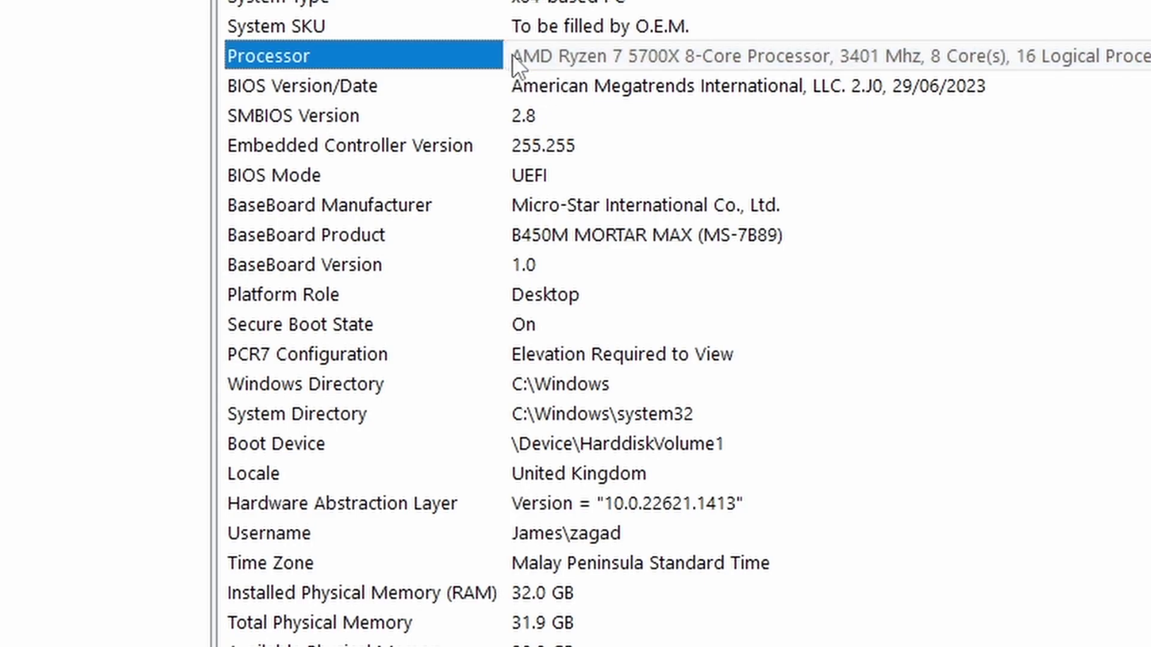
{"action": "left_click", "coordinate": [579, 233]}
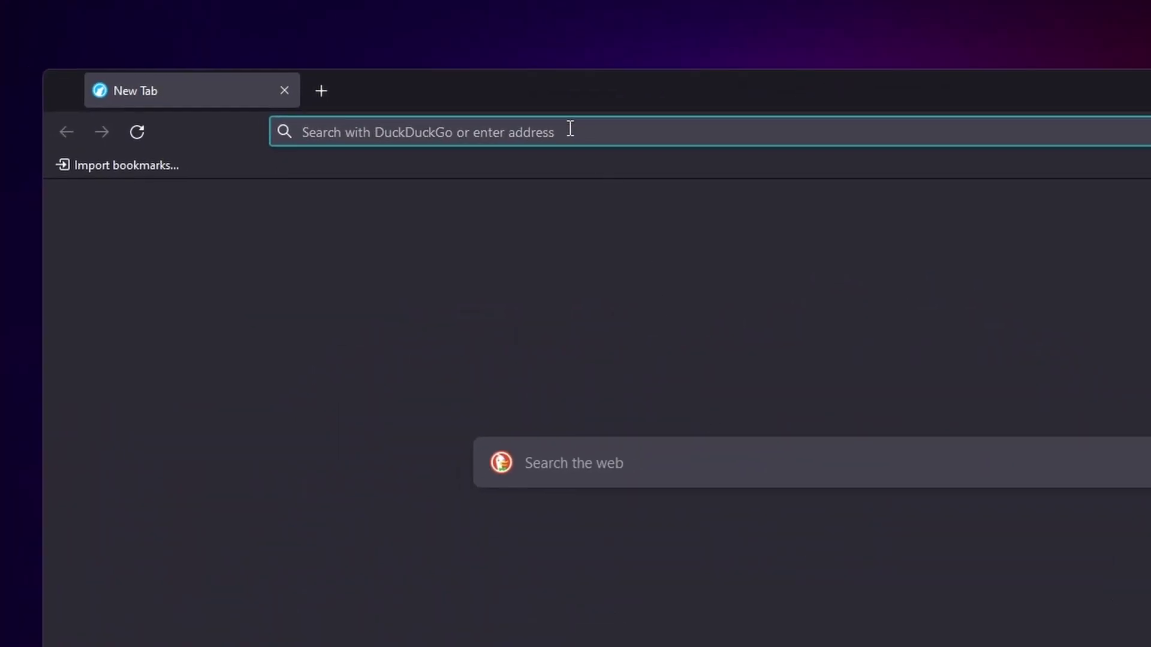
Search the web for 'amd chipset drivers'.
{"action": "type", "text": "amd chipset drive"}
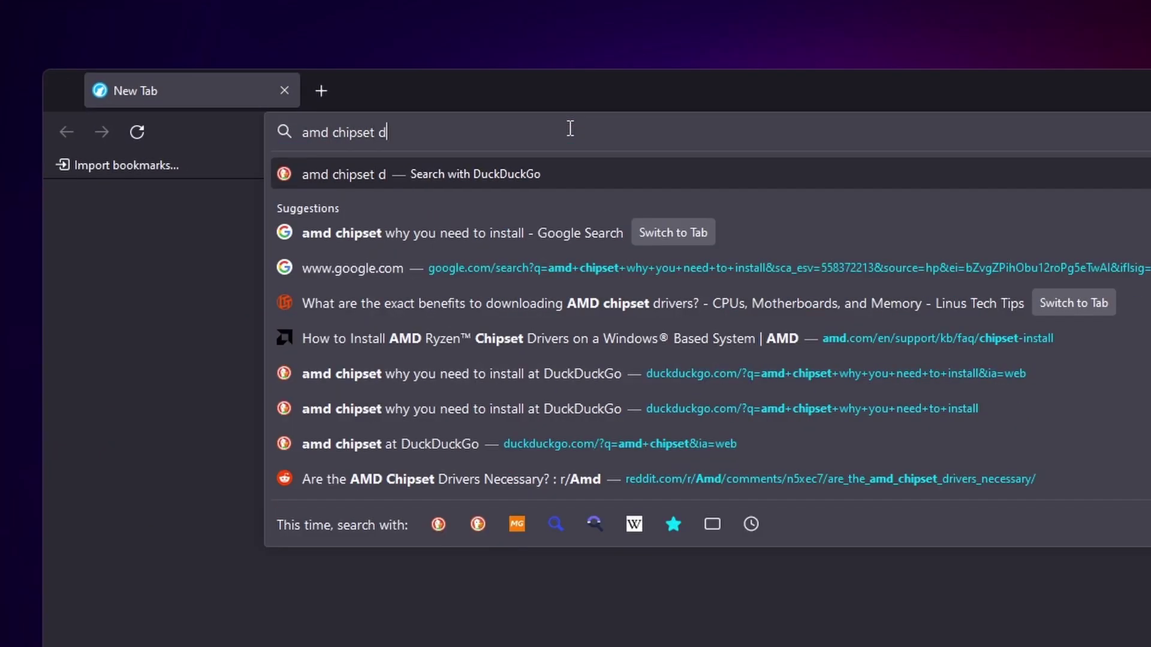
{"action": "type", "text": "rs"}
{"action": "key", "text": "Return"}
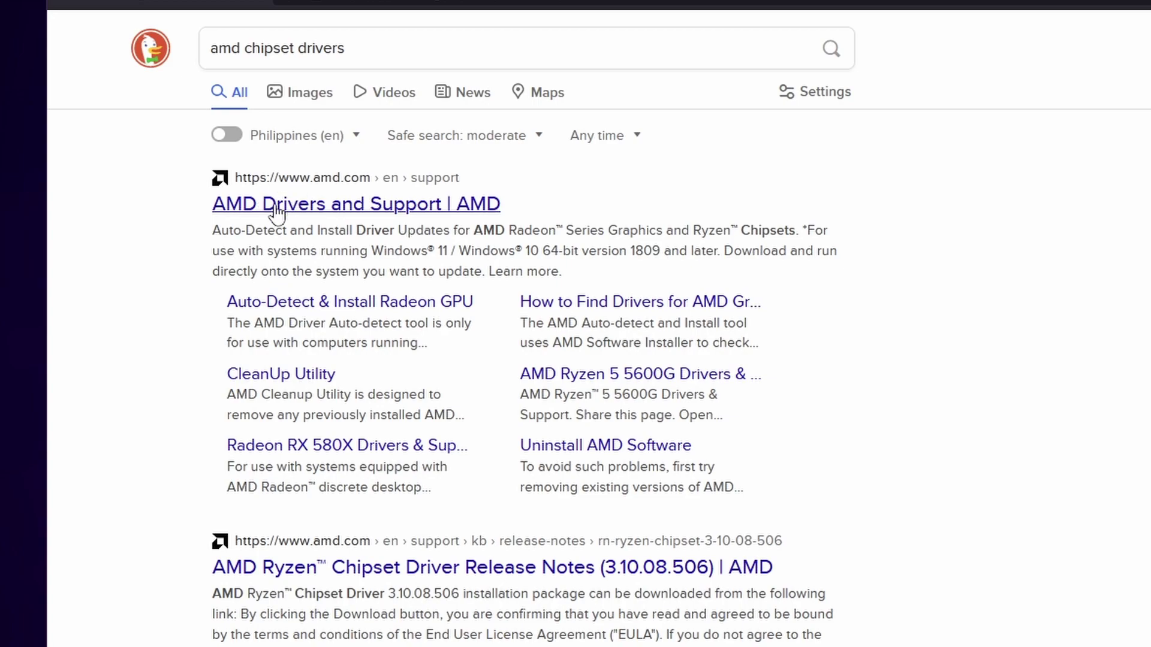
Open the AMD Drivers and Support page and browse its product categories.
{"action": "left_click", "coordinate": [370, 213]}
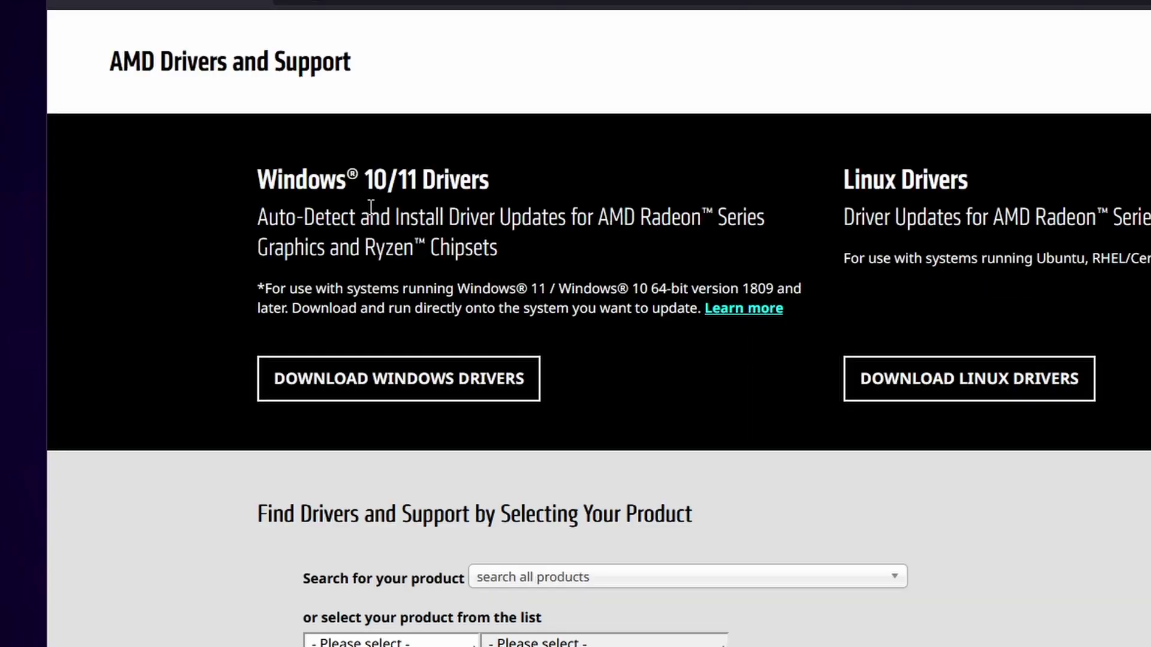
{"action": "scroll", "coordinate": [483, 241], "scroll_direction": "down", "scroll_amount": 3}
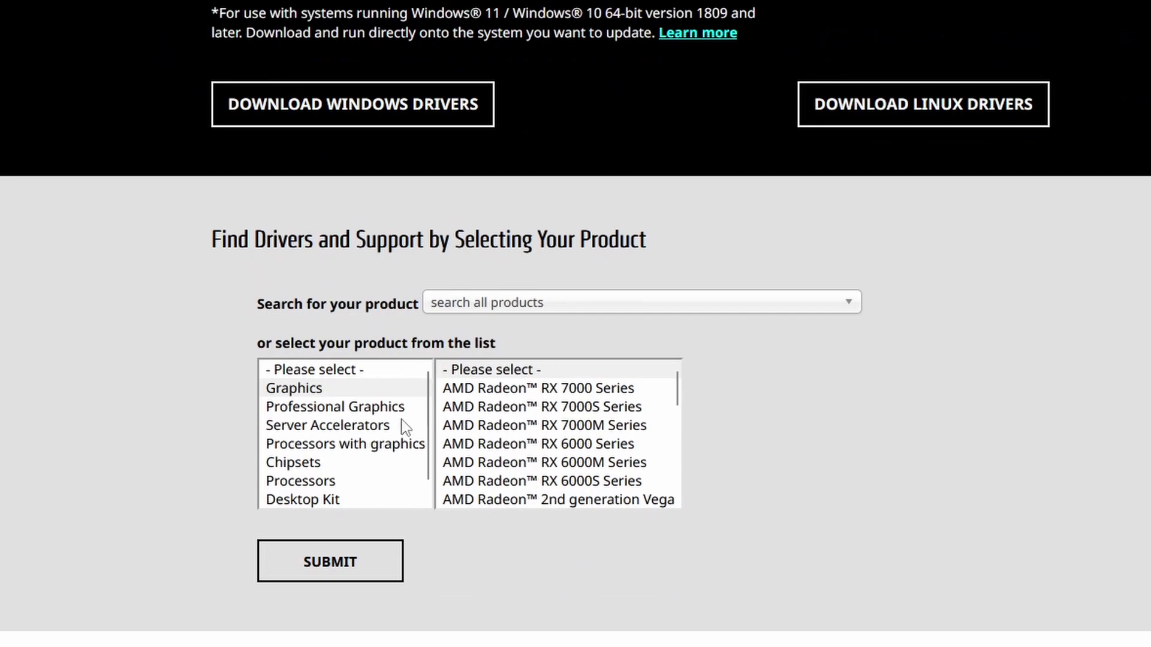
{"action": "left_click", "coordinate": [387, 427]}
{"action": "left_click", "coordinate": [402, 407]}
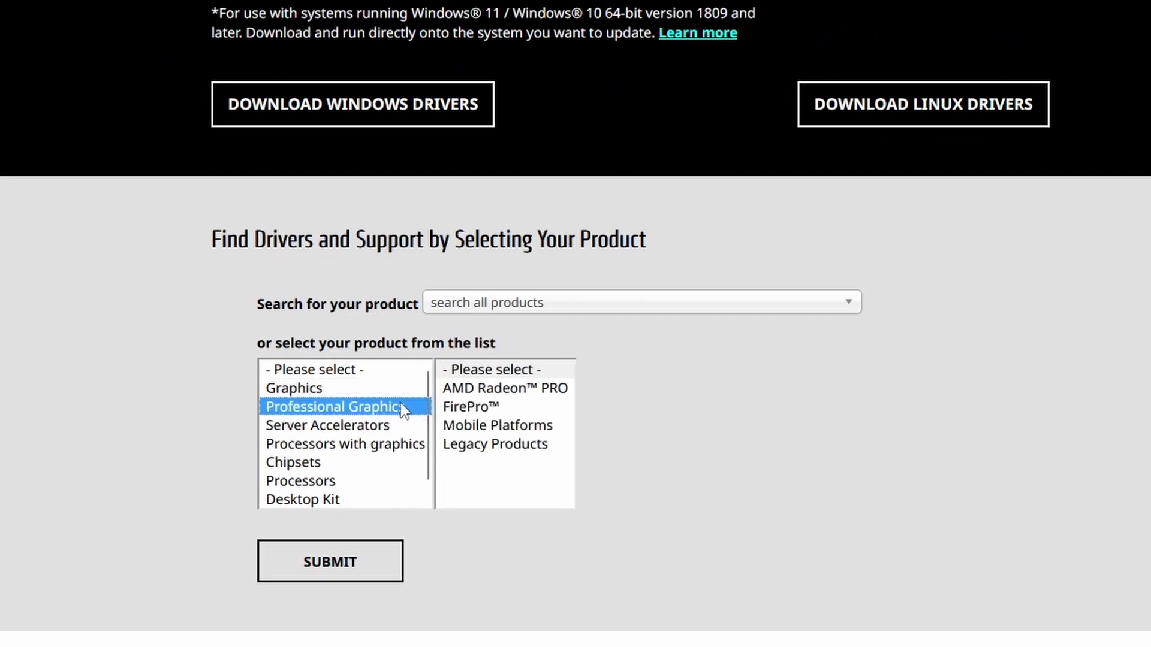
{"action": "scroll", "coordinate": [312, 454], "scroll_direction": "down", "scroll_amount": 1}
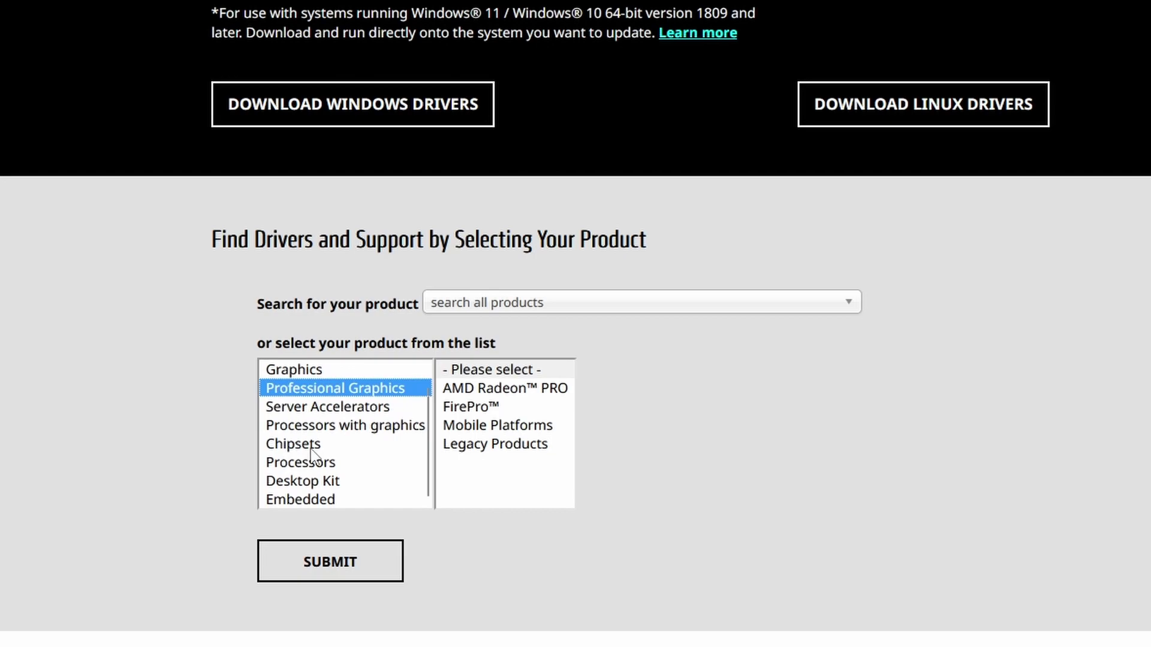
Select Chipsets, AMD Socket AM4, then B450 in the product finder.
{"action": "left_click", "coordinate": [311, 449]}
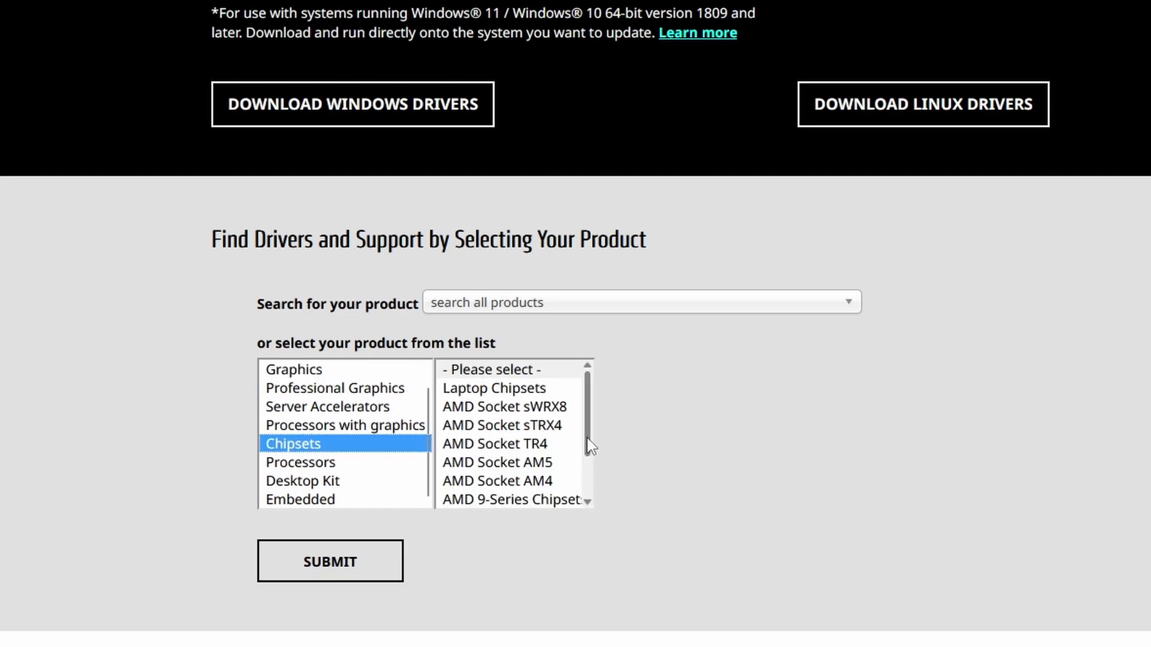
{"action": "left_click_drag", "start_coordinate": [589, 442], "coordinate": [589, 475]}
{"action": "left_click", "coordinate": [488, 440]}
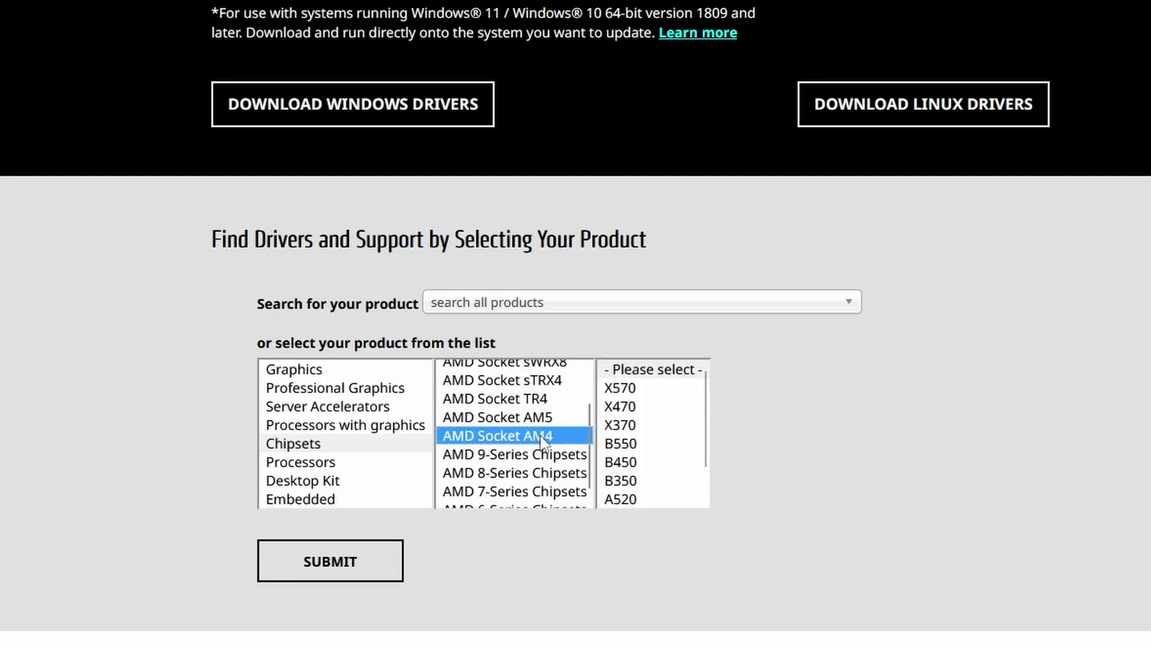
{"action": "left_click", "coordinate": [626, 466]}
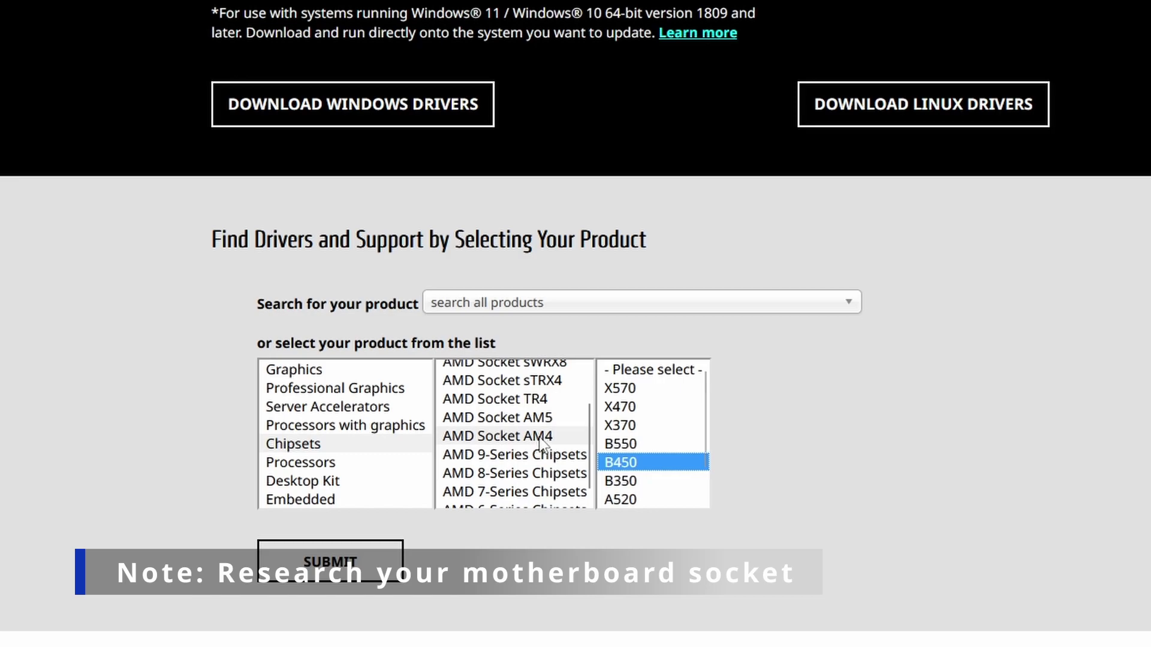
Submit the B450 selection and expand the Windows 11 64-bit driver list.
{"action": "left_click", "coordinate": [337, 574]}
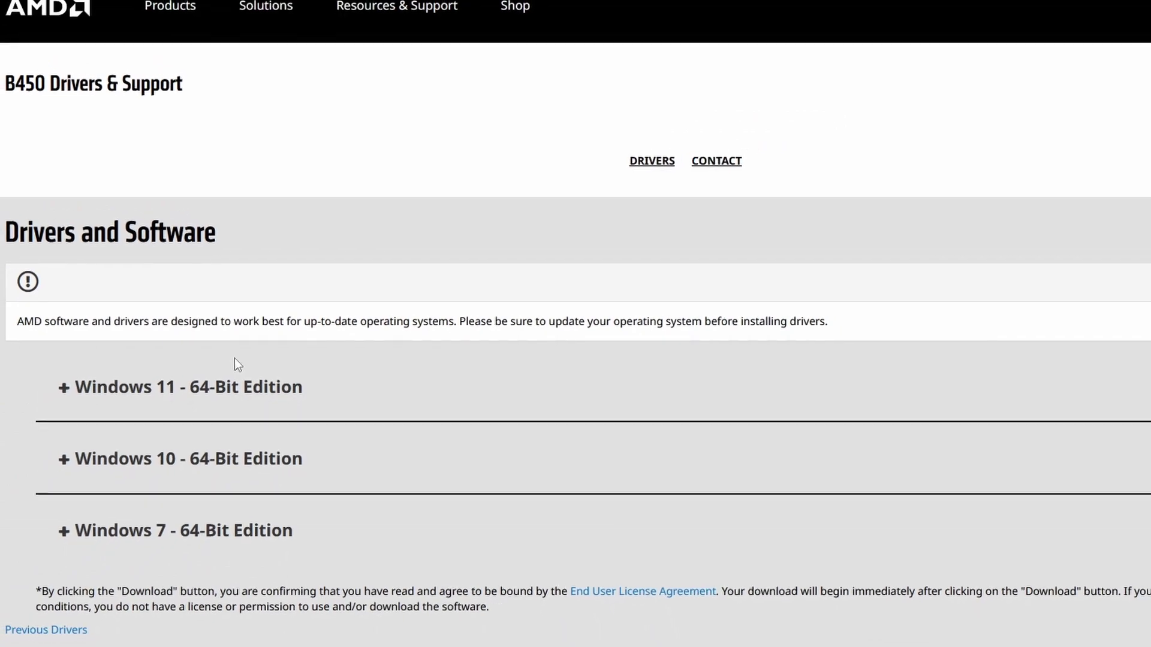
{"action": "left_click_drag", "start_coordinate": [6, 84], "coordinate": [189, 85]}
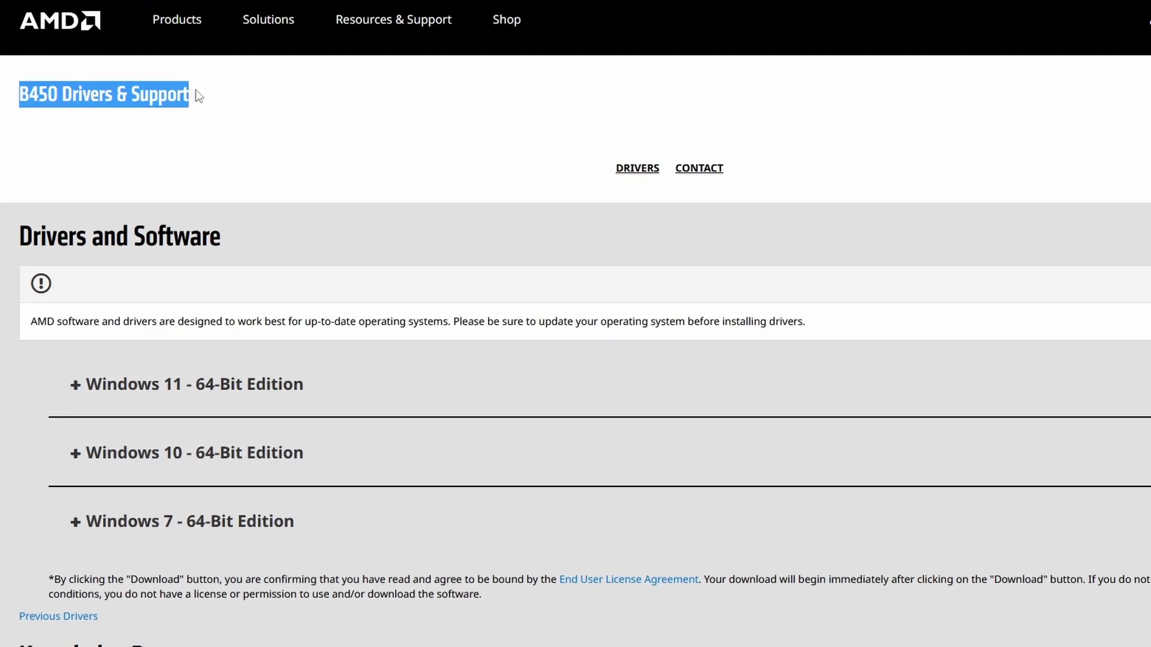
{"action": "left_click", "coordinate": [207, 103]}
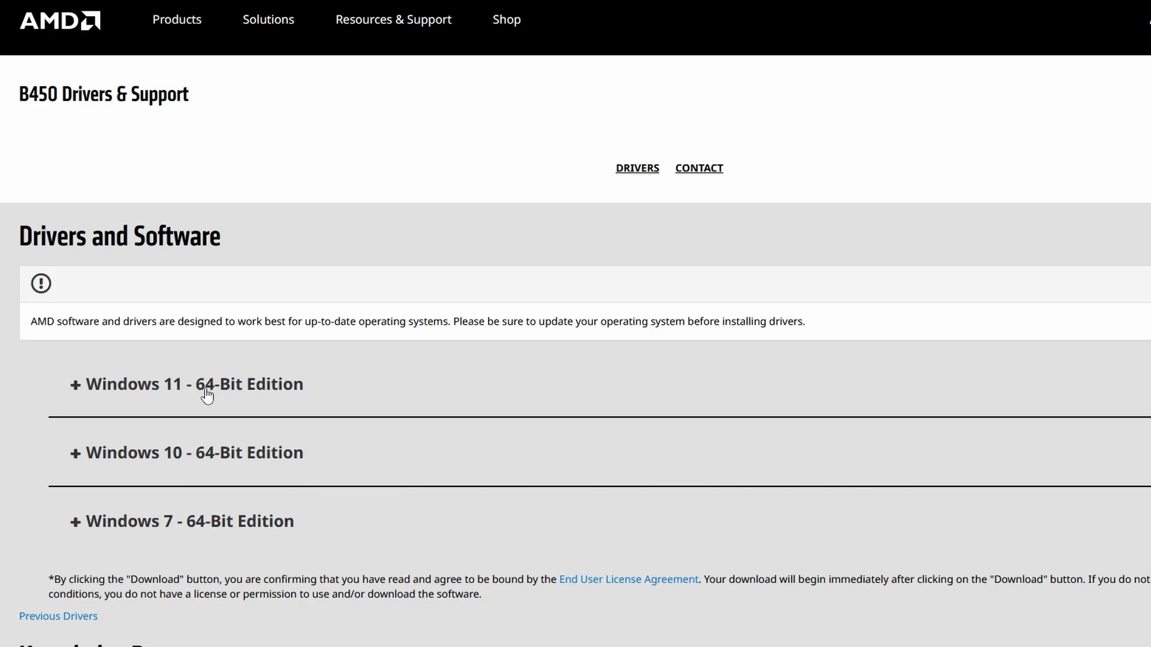
{"action": "left_click", "coordinate": [171, 391]}
{"action": "scroll", "coordinate": [168, 380], "scroll_direction": "down", "scroll_amount": 3}
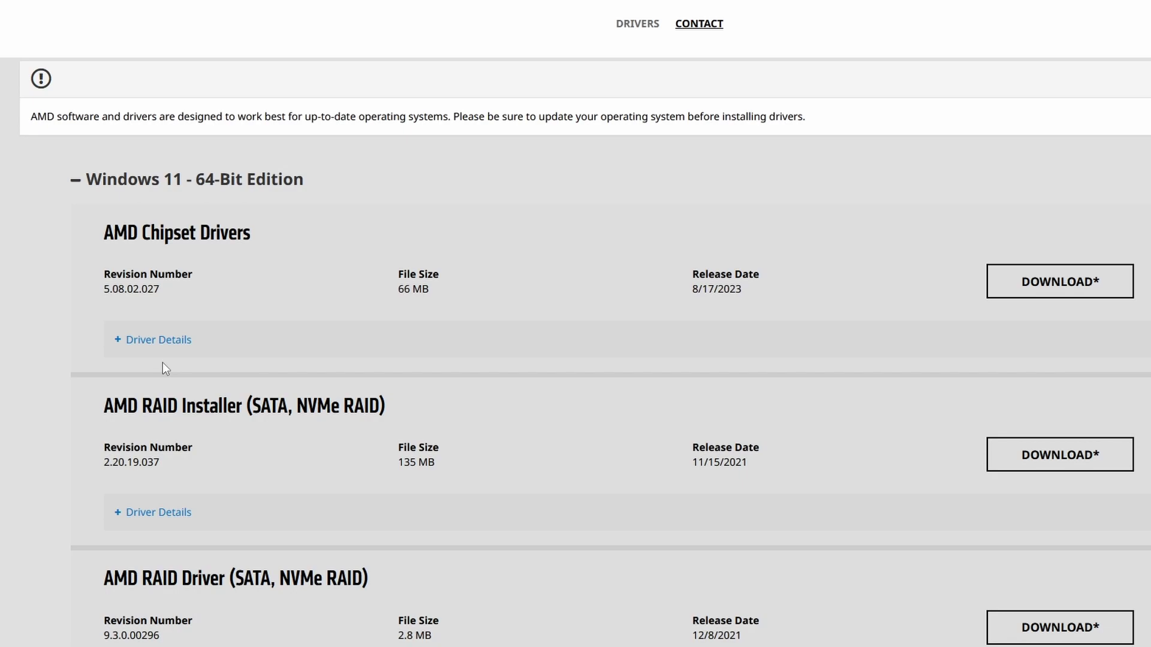
Check AMD Chipset Drivers revision 5.08.02.027 and its 8/17/2023 release date.
{"action": "left_click_drag", "start_coordinate": [103, 233], "coordinate": [259, 230]}
{"action": "left_click", "coordinate": [259, 230]}
{"action": "left_click_drag", "start_coordinate": [113, 233], "coordinate": [251, 228]}
{"action": "left_click", "coordinate": [251, 229]}
{"action": "mouse_move", "coordinate": [103, 289]}
{"action": "left_mouse_down"}
{"action": "mouse_move", "coordinate": [174, 287]}
{"action": "mouse_move", "coordinate": [89, 289]}
{"action": "left_mouse_up"}
{"action": "left_click", "coordinate": [175, 288]}
{"action": "left_click", "coordinate": [163, 289]}
{"action": "left_click_drag", "start_coordinate": [760, 290], "coordinate": [694, 273]}
{"action": "left_click", "coordinate": [737, 286]}
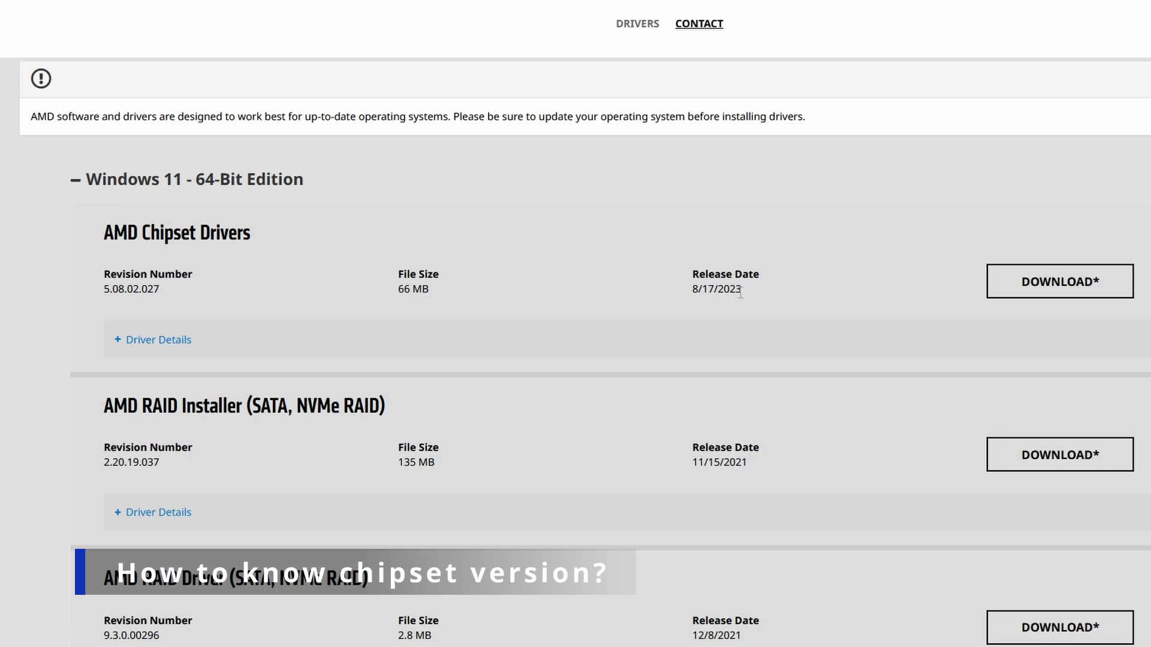
Filter Installed apps by 'amd' to find AMD Chipset Software 5.05.16.529.
{"action": "key", "text": "super"}
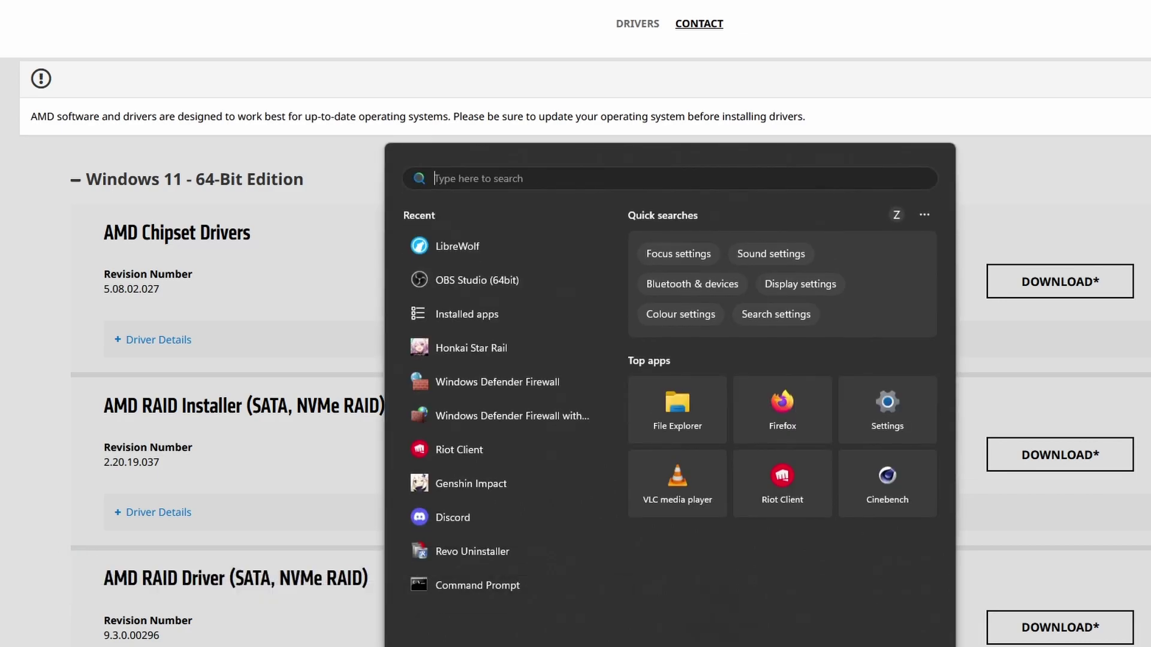
{"action": "type", "text": "installed apps"}
{"action": "type", "text": "d"}
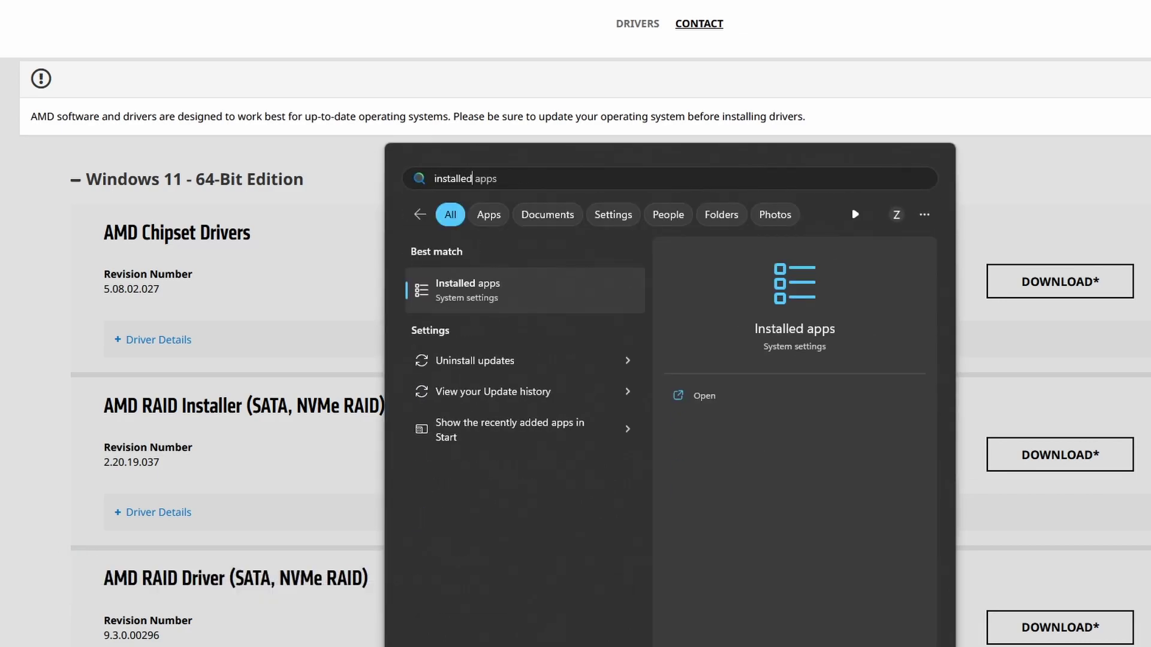
{"action": "left_click", "coordinate": [491, 290]}
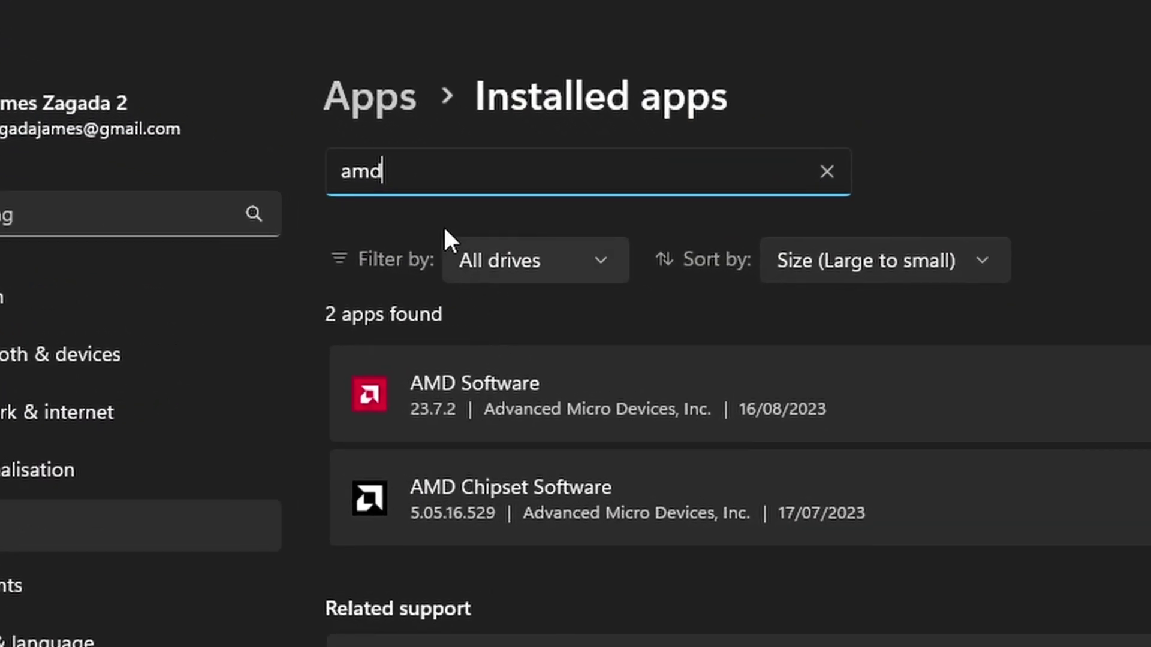
{"action": "left_click_drag", "start_coordinate": [384, 172], "coordinate": [310, 163]}
{"action": "type", "text": "amd"}
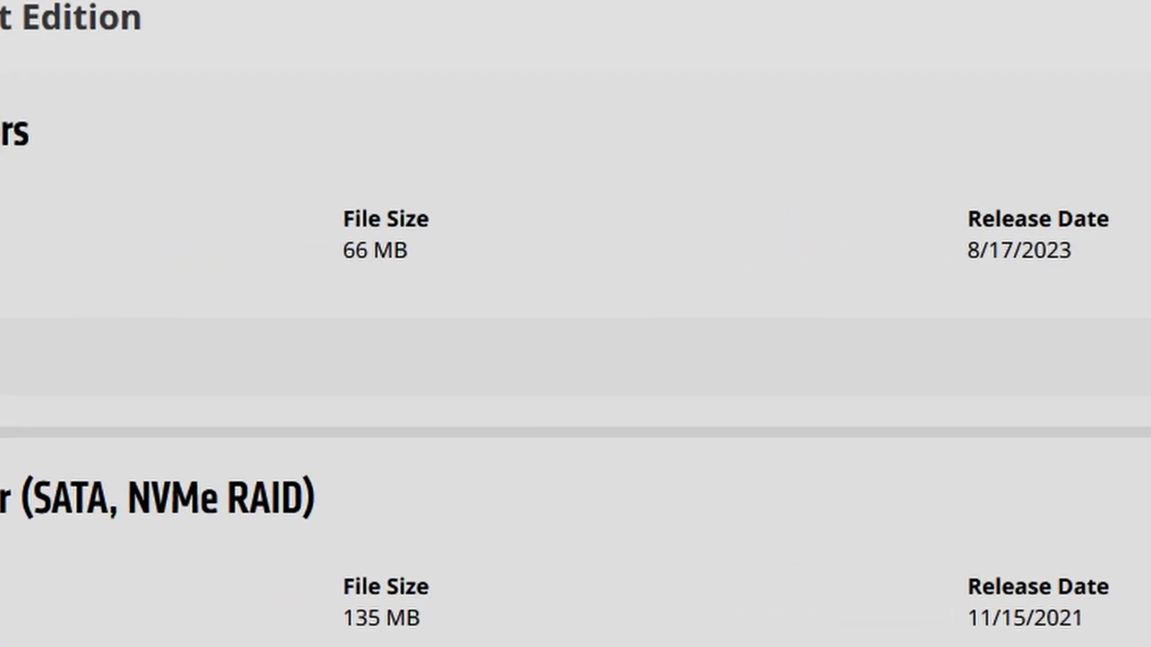
{"action": "left_click_drag", "start_coordinate": [205, 242], "coordinate": [71, 250]}
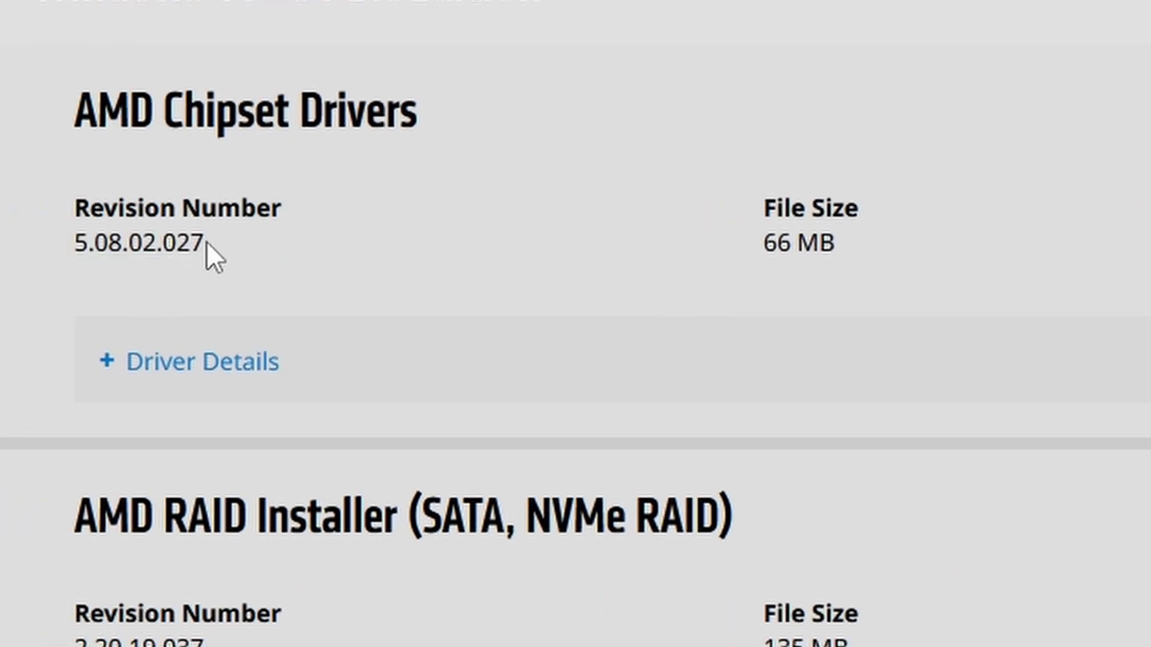
Expand the 5.08.02.027 driver details and find AMD B450 Chipset and Ryzen 5000 support.
{"action": "left_click_drag", "start_coordinate": [207, 241], "coordinate": [72, 241]}
{"action": "left_click", "coordinate": [230, 235]}
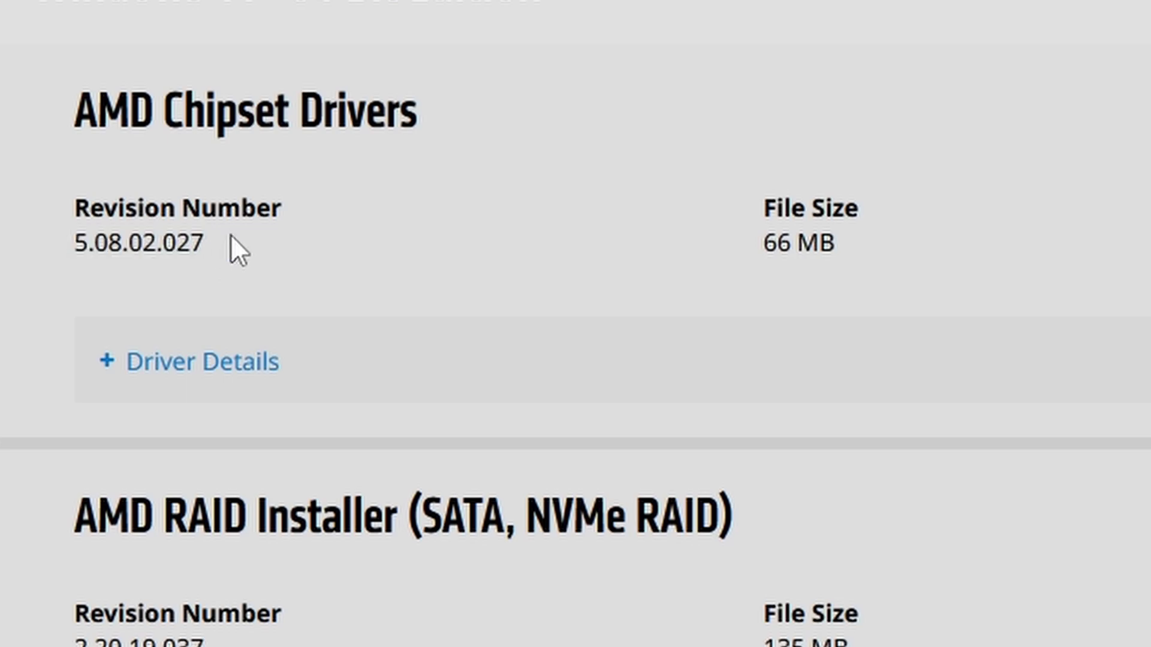
{"action": "left_click", "coordinate": [216, 362]}
{"action": "scroll", "coordinate": [219, 366], "scroll_direction": "down", "scroll_amount": 3}
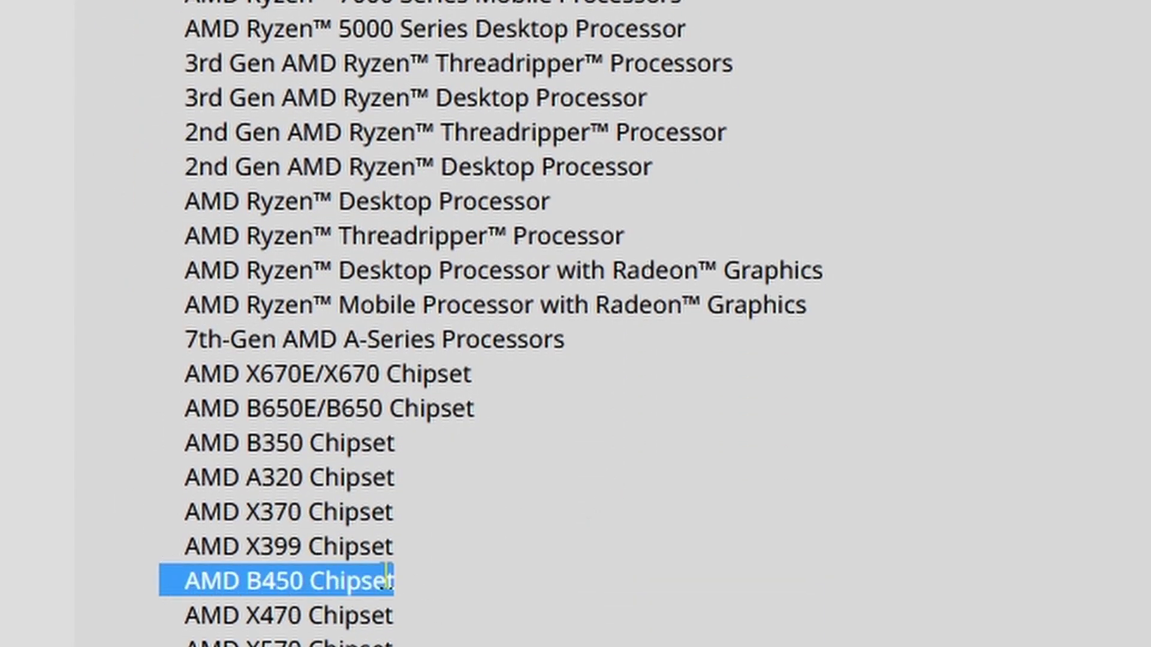
{"action": "left_click", "coordinate": [421, 595]}
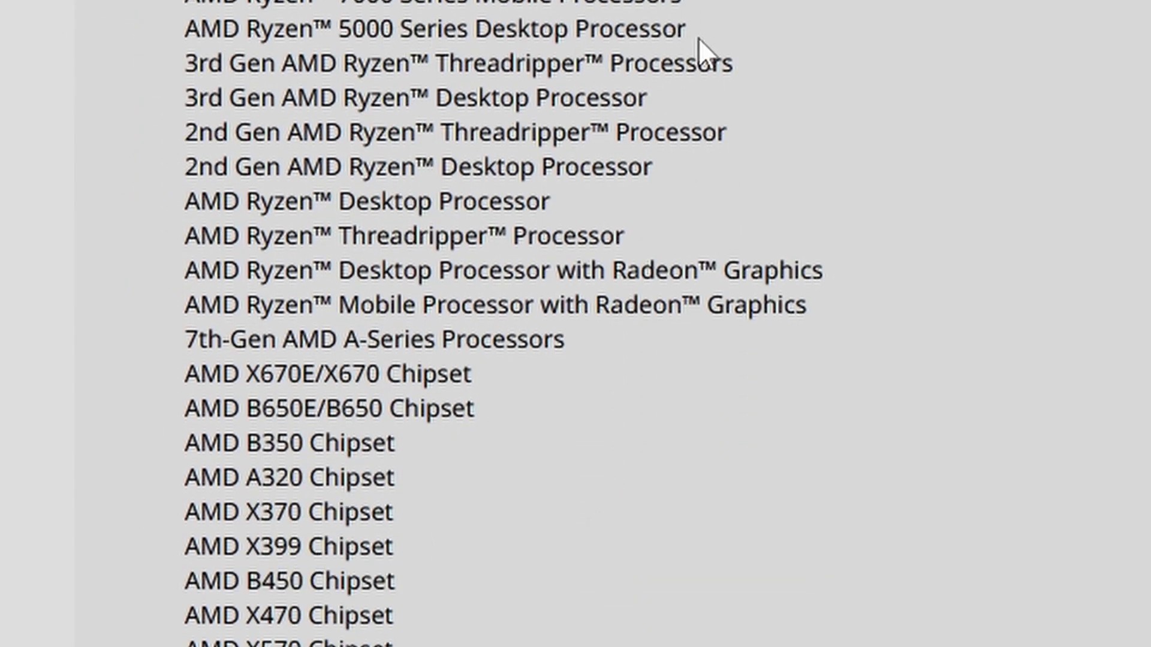
{"action": "left_click_drag", "start_coordinate": [695, 33], "coordinate": [187, 28]}
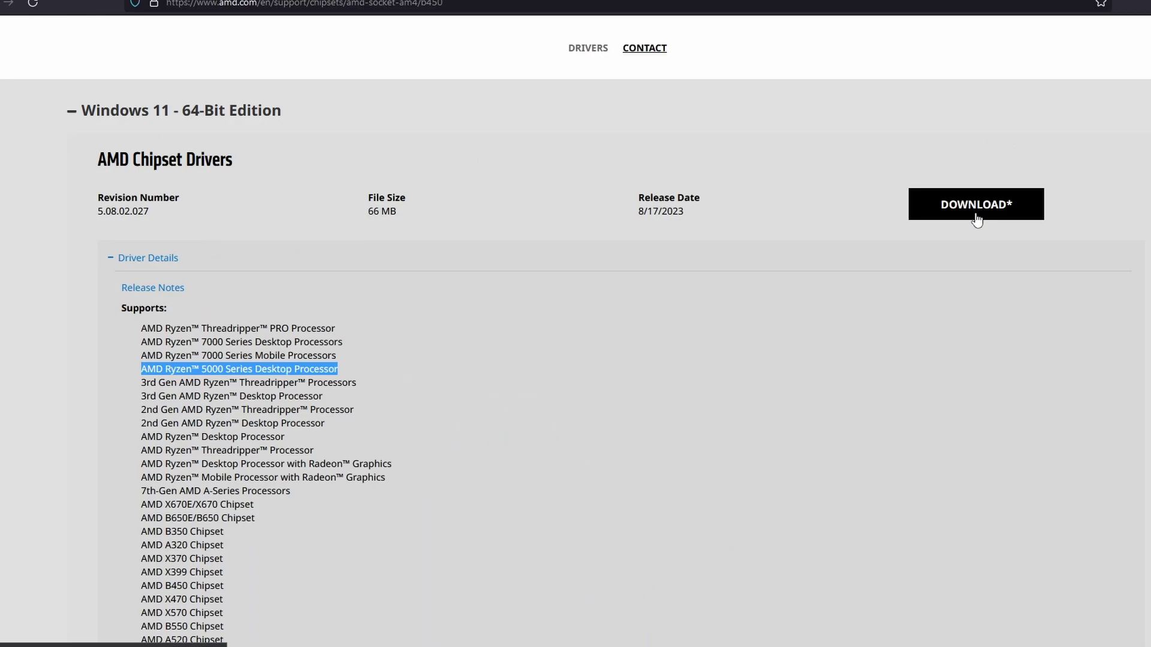
Save amd_chipset_software_5.08.02.027.exe to Downloads and launch it.
{"action": "left_click", "coordinate": [975, 219]}
{"action": "left_click_drag", "start_coordinate": [315, 12], "coordinate": [447, 49]}
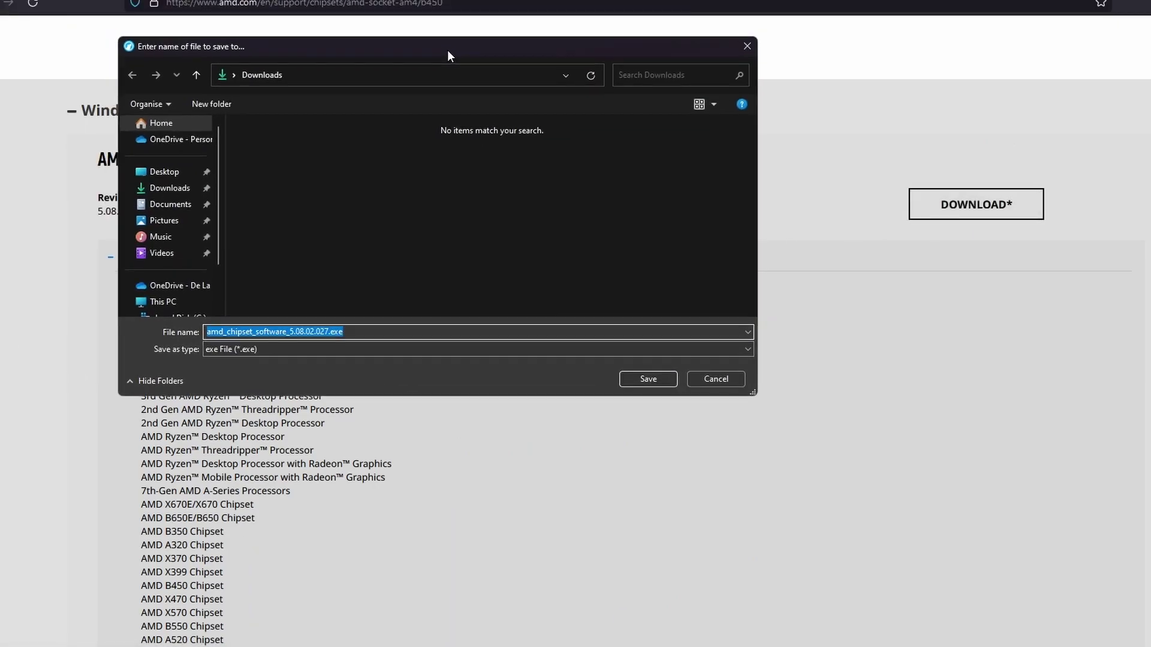
{"action": "left_click", "coordinate": [159, 190]}
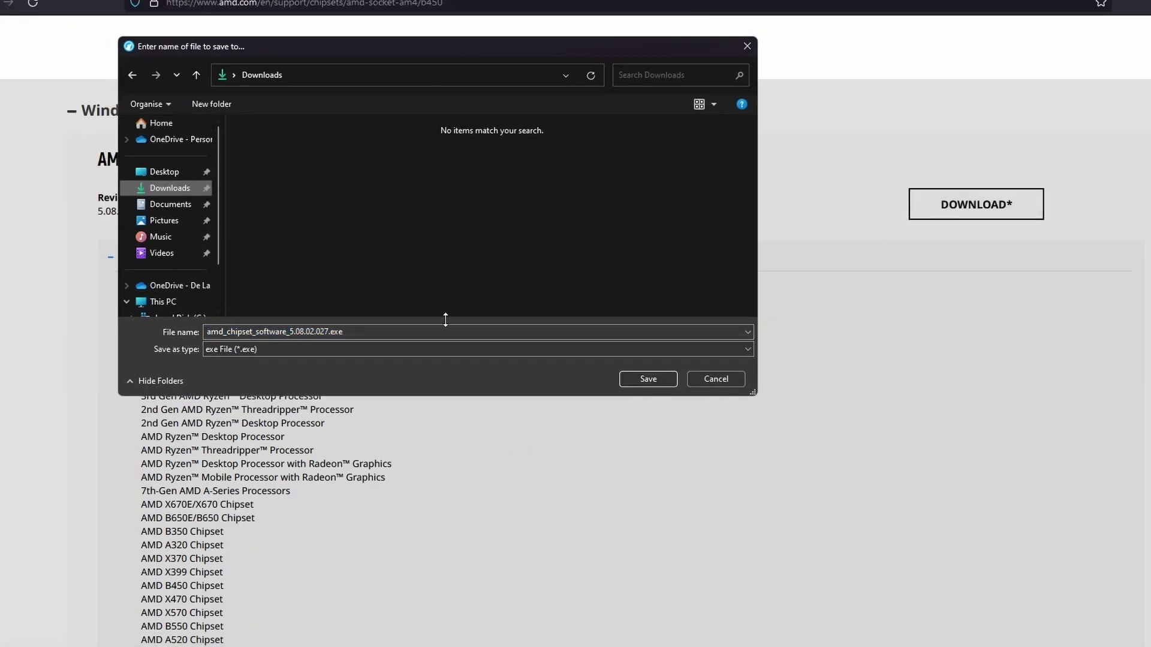
{"action": "left_click", "coordinate": [628, 382]}
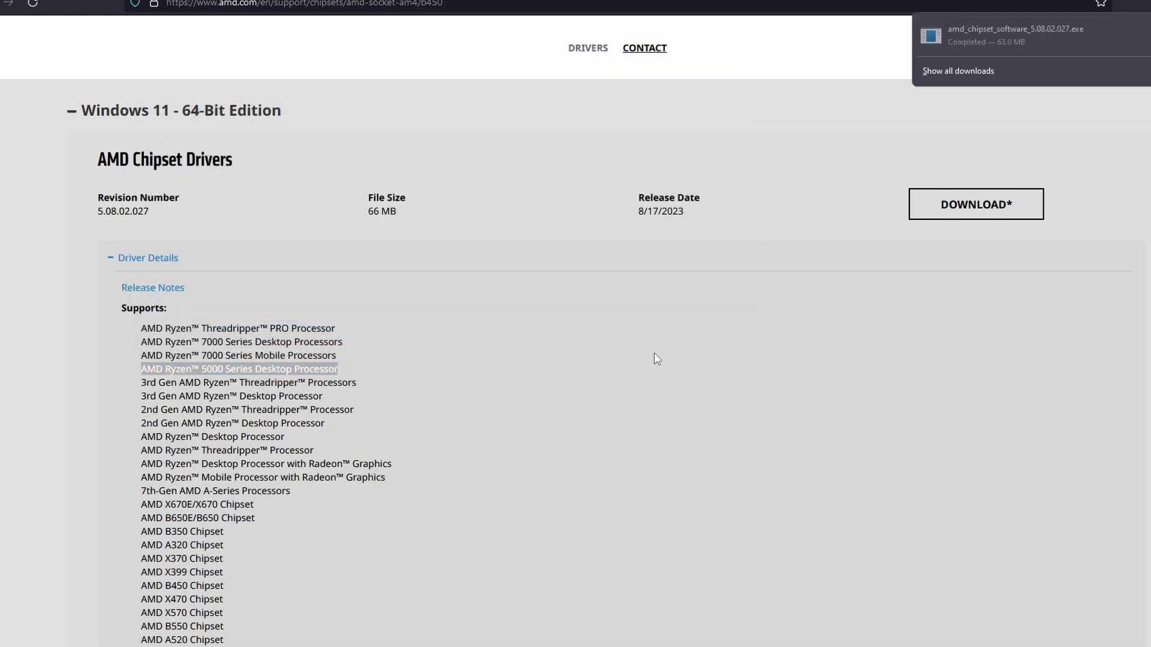
{"action": "left_click", "coordinate": [969, 41]}
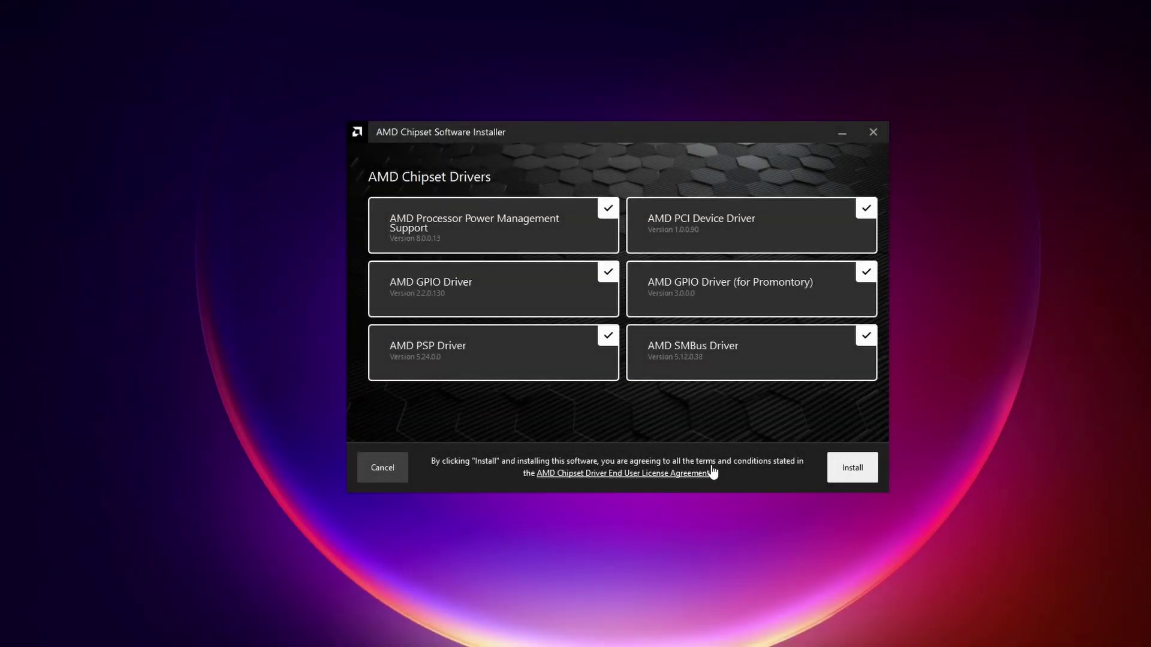
Review the six checked chipset drivers and their version numbers in the installer.
{"action": "left_click_drag", "start_coordinate": [583, 131], "coordinate": [573, 132]}
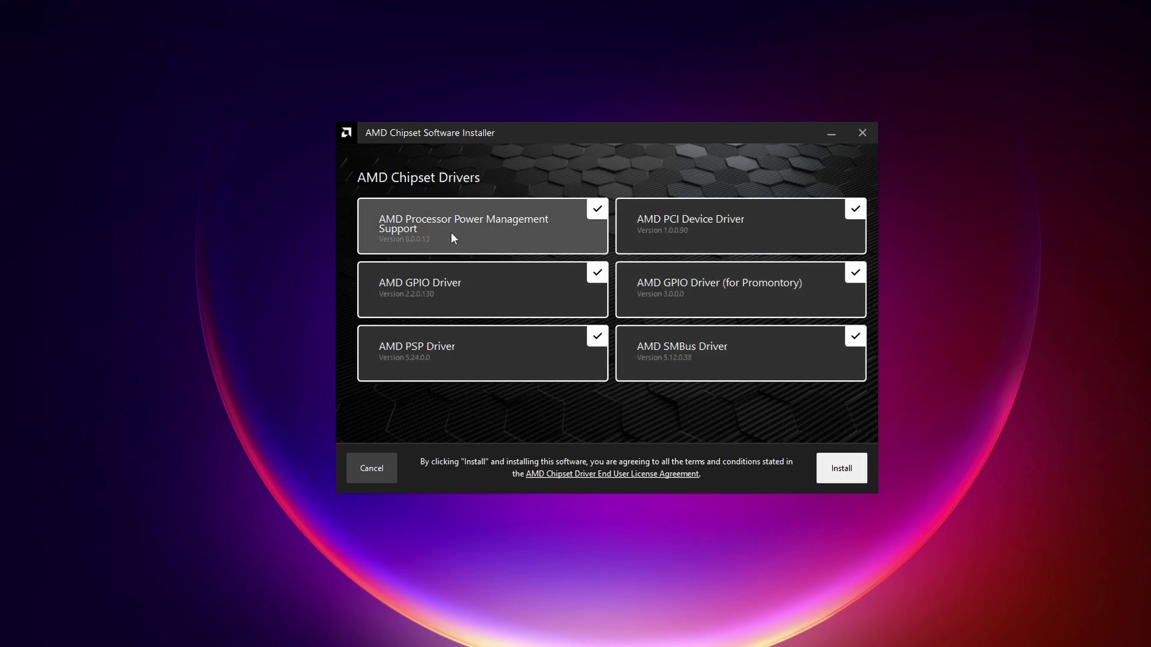
Install all six ticked chipset drivers.
{"action": "left_click", "coordinate": [846, 474]}
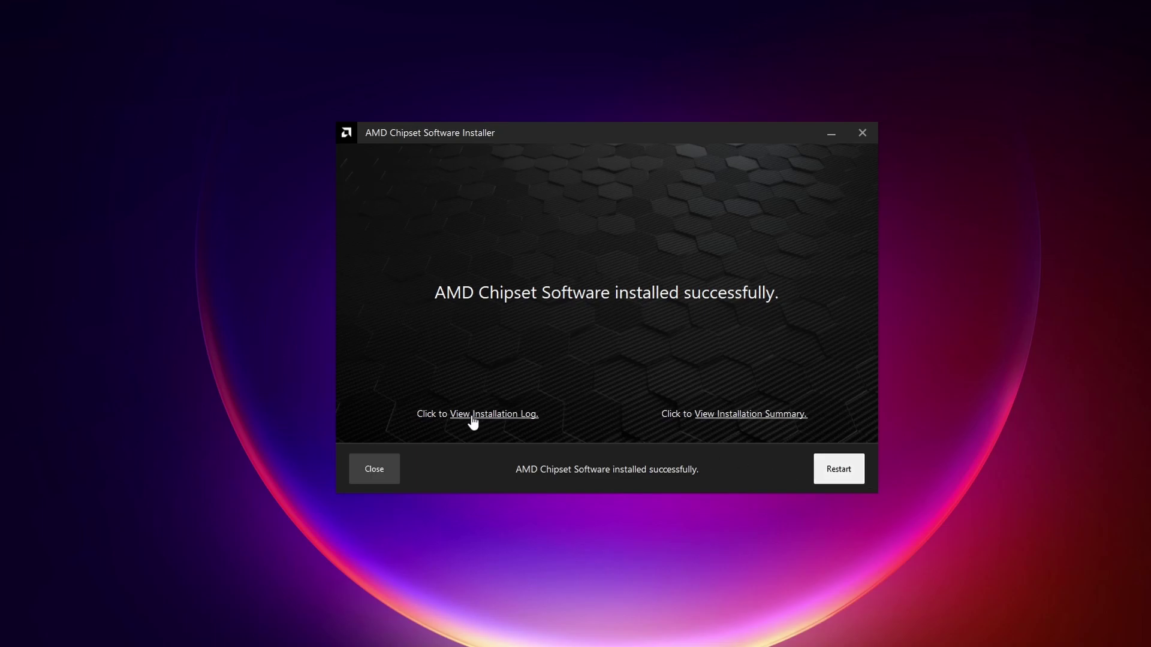
Open the installation summary in Notepad and review the six driver entries.
{"action": "left_click", "coordinate": [727, 418]}
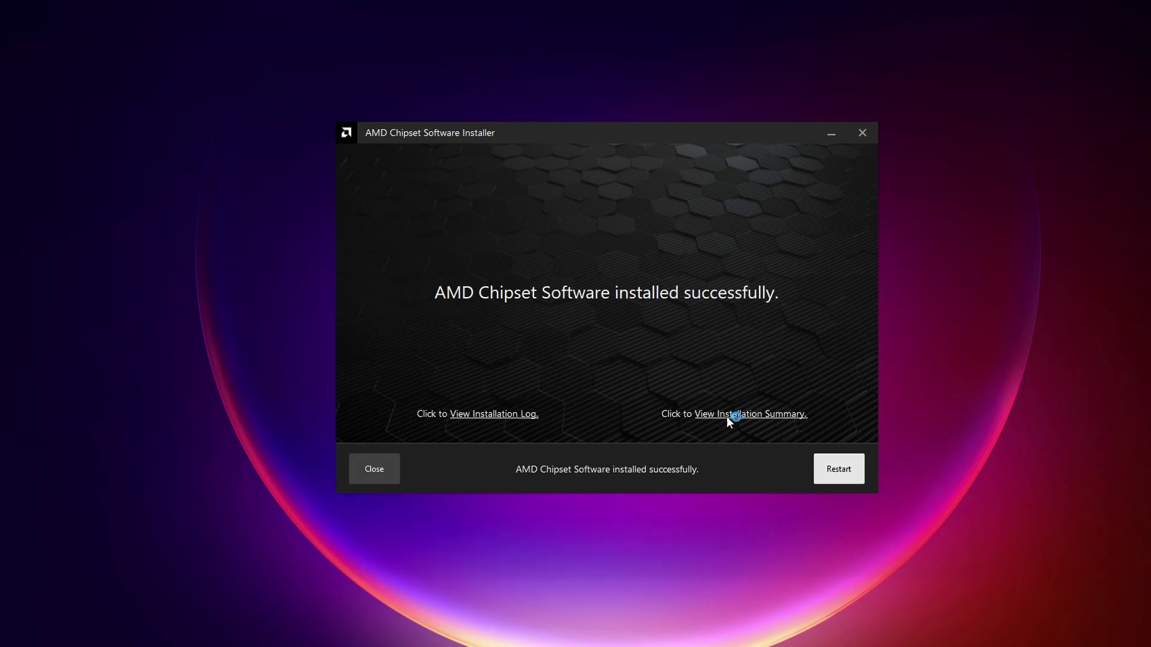
{"action": "left_click_drag", "start_coordinate": [477, 144], "coordinate": [652, 151]}
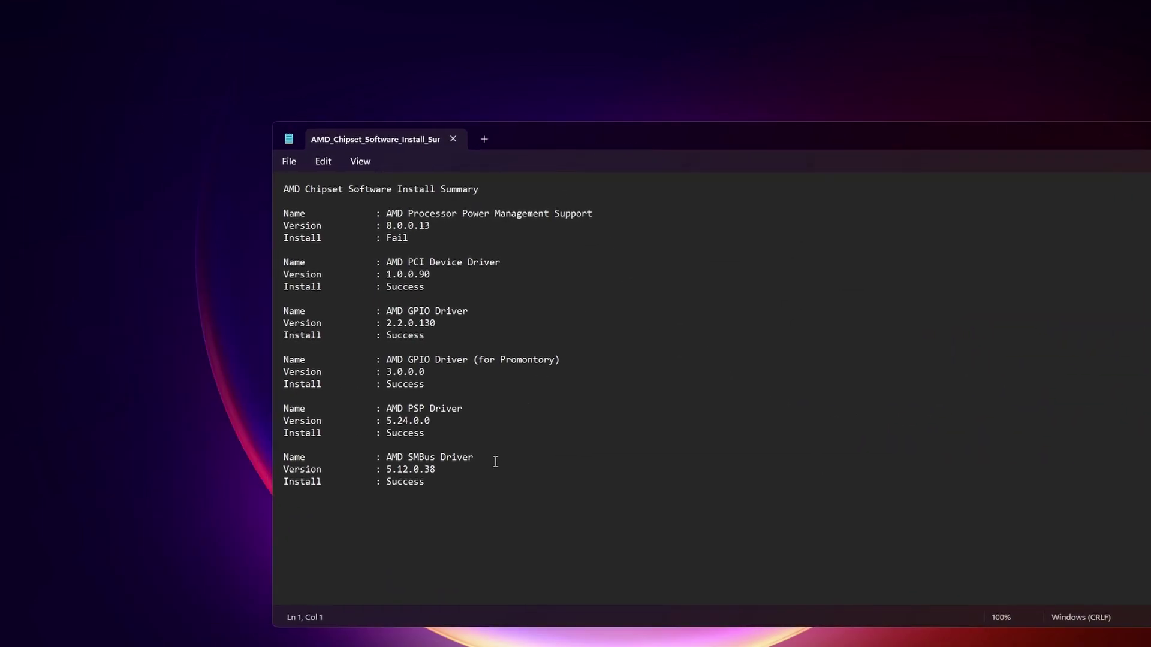
{"action": "left_click_drag", "start_coordinate": [495, 497], "coordinate": [279, 202]}
{"action": "left_click", "coordinate": [387, 288]}
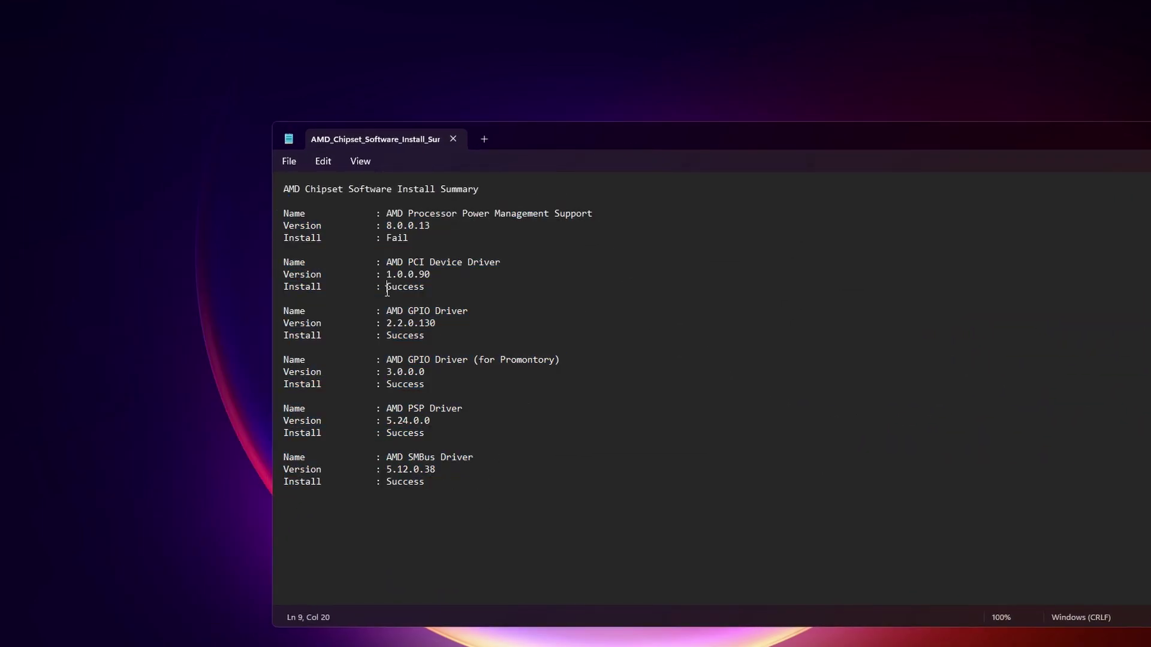
{"action": "left_click", "coordinate": [405, 260]}
{"action": "left_click_drag", "start_coordinate": [479, 481], "coordinate": [283, 214]}
{"action": "left_click", "coordinate": [396, 278]}
Note the failed Processor Power Management Support entry and five successes, then close Notepad.
{"action": "left_click_drag", "start_coordinate": [415, 239], "coordinate": [271, 238]}
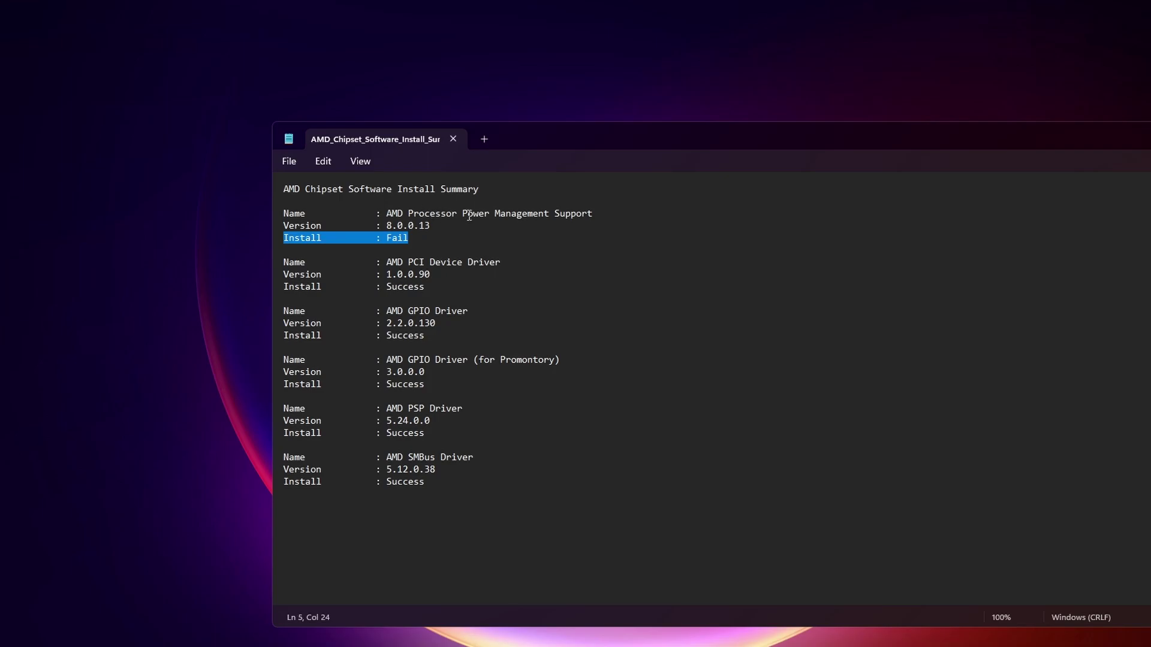
{"action": "left_click", "coordinate": [482, 241]}
{"action": "triple_click", "coordinate": [415, 240]}
{"action": "key", "text": "Down"}
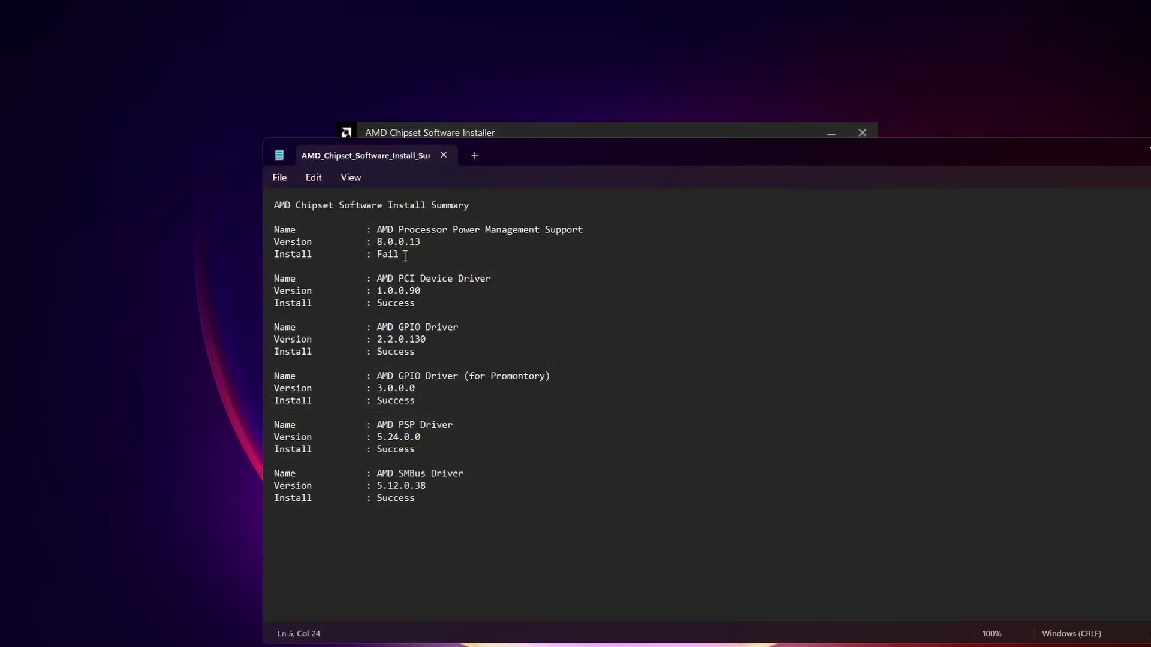
{"action": "left_click_drag", "start_coordinate": [399, 254], "coordinate": [272, 230]}
{"action": "left_click", "coordinate": [423, 256]}
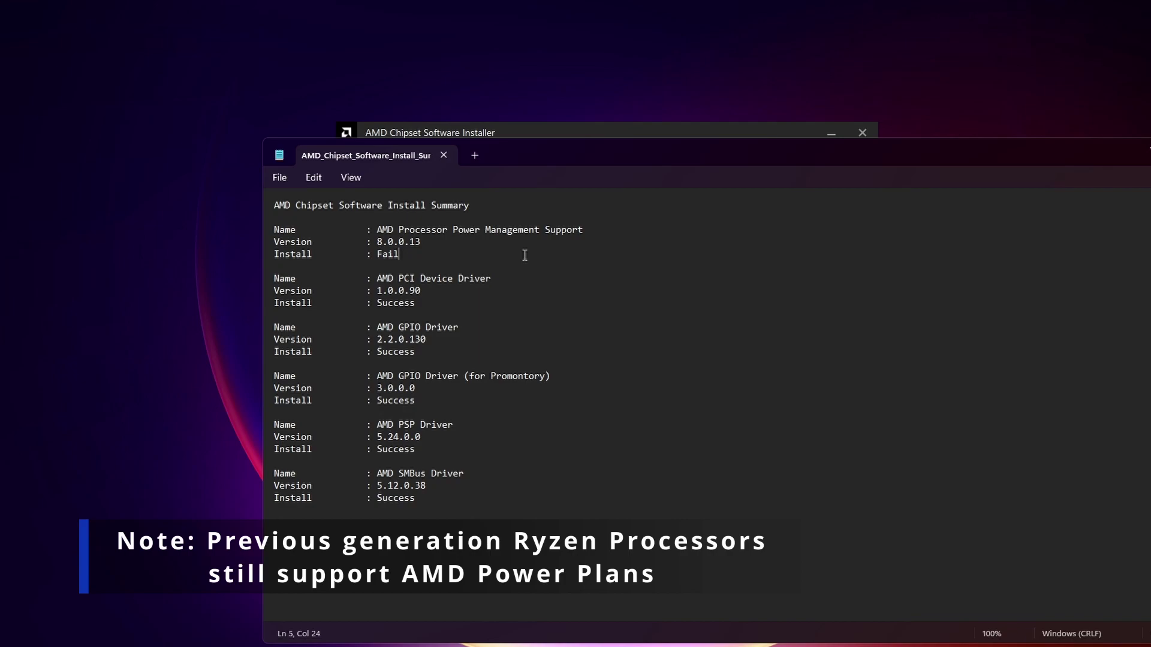
{"action": "left_click_drag", "start_coordinate": [442, 495], "coordinate": [277, 278]}
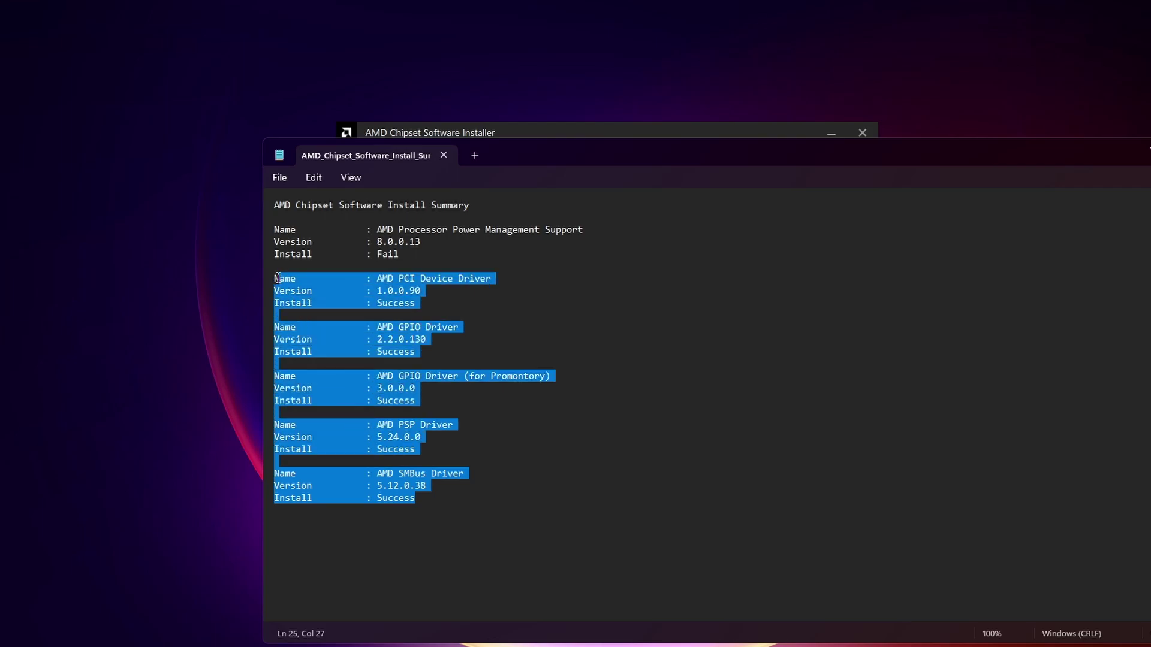
{"action": "left_click_drag", "start_coordinate": [789, 163], "coordinate": [733, 165]}
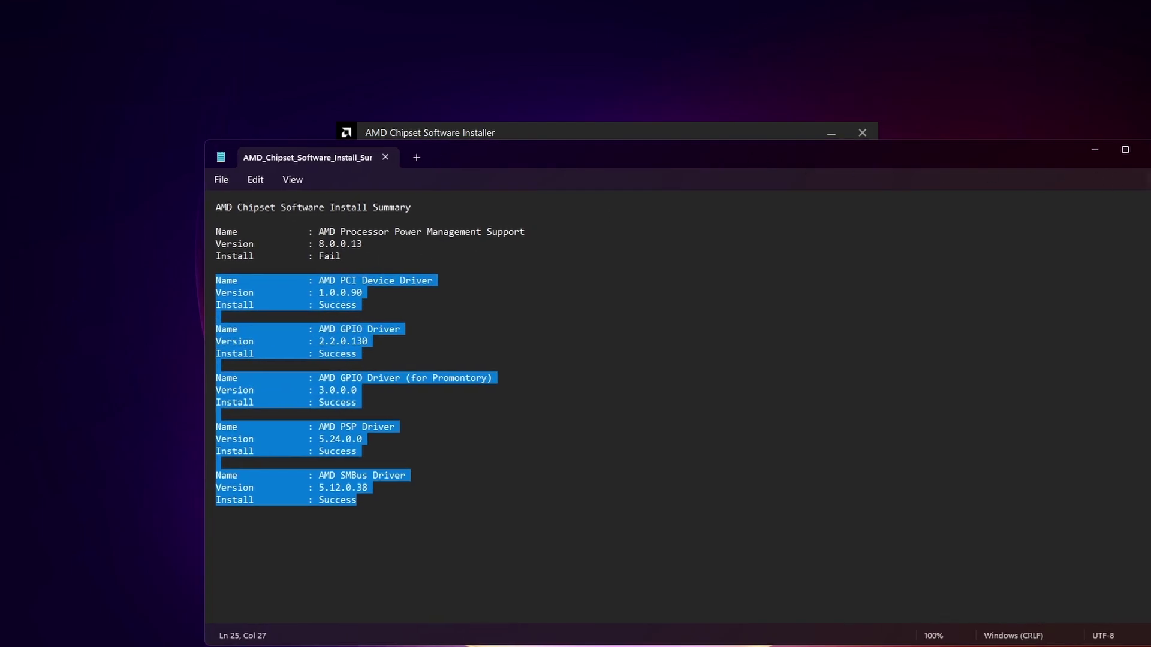
{"action": "left_click", "coordinate": [1145, 150]}
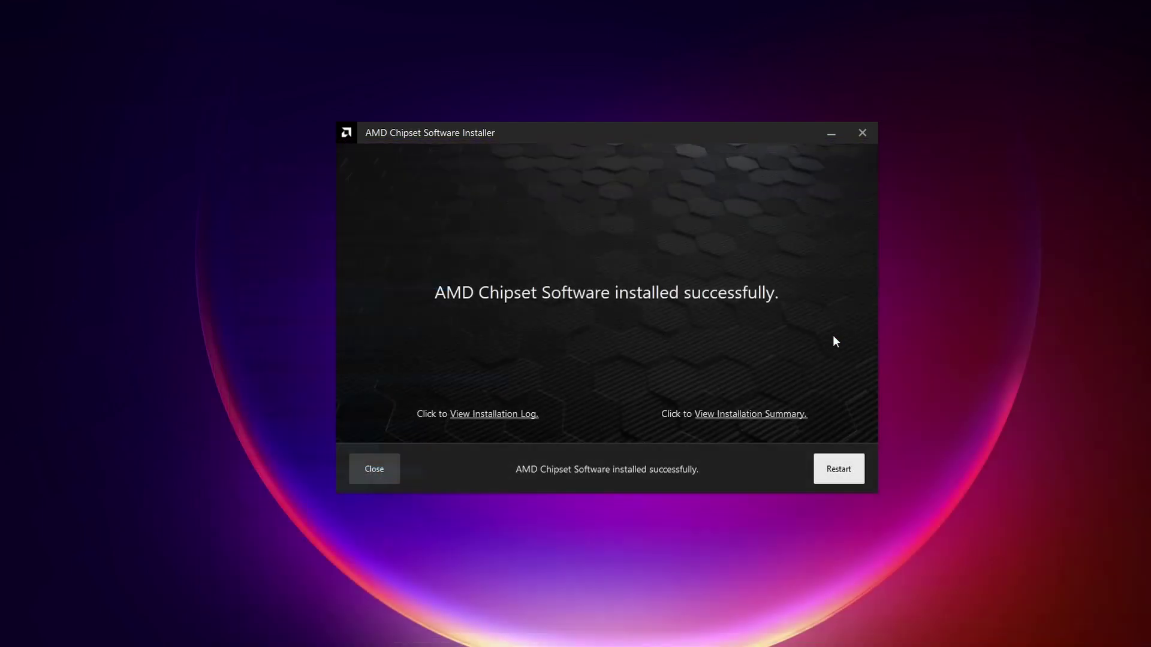
Restart the PC to complete the chipset driver install, then bring up Windows search.
{"action": "left_click", "coordinate": [837, 472]}
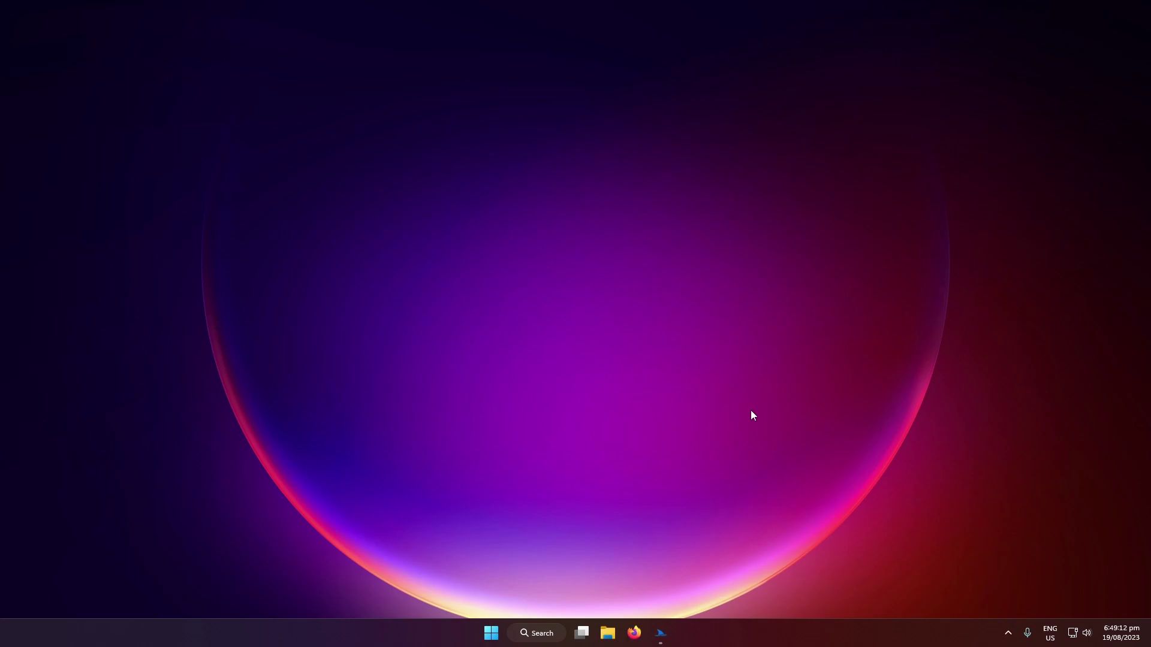
{"action": "left_click", "coordinate": [545, 640]}
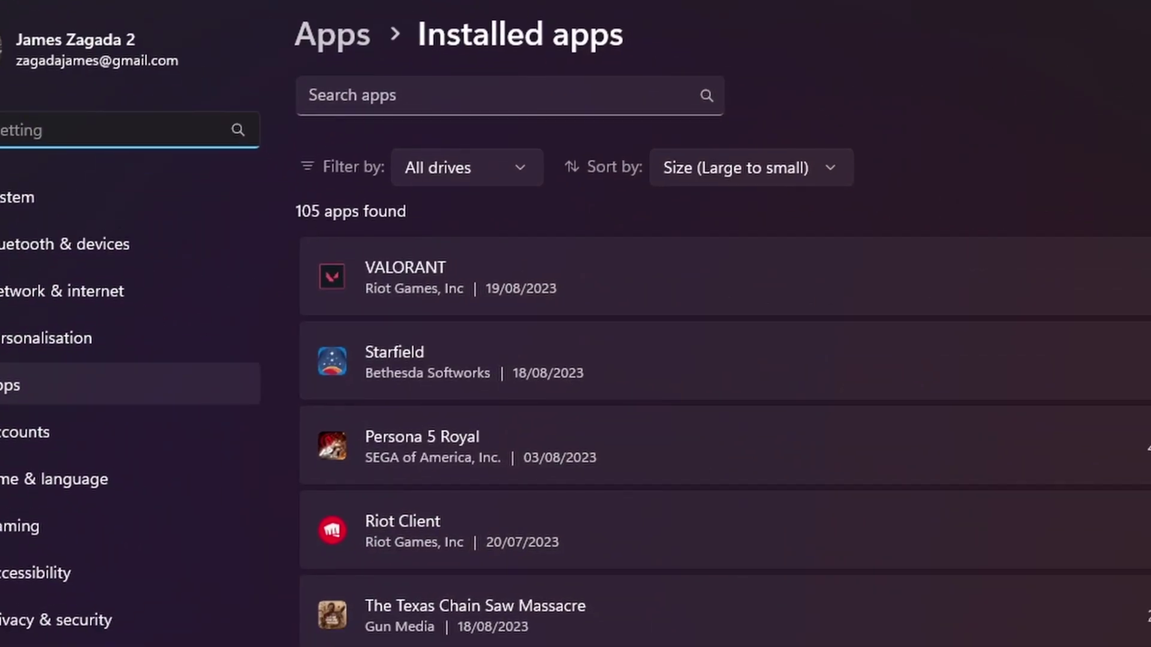
Filter Installed apps by 'amd' to check AMD Chipset Software shows version 5.08.02.027.
{"action": "left_click", "coordinate": [369, 97]}
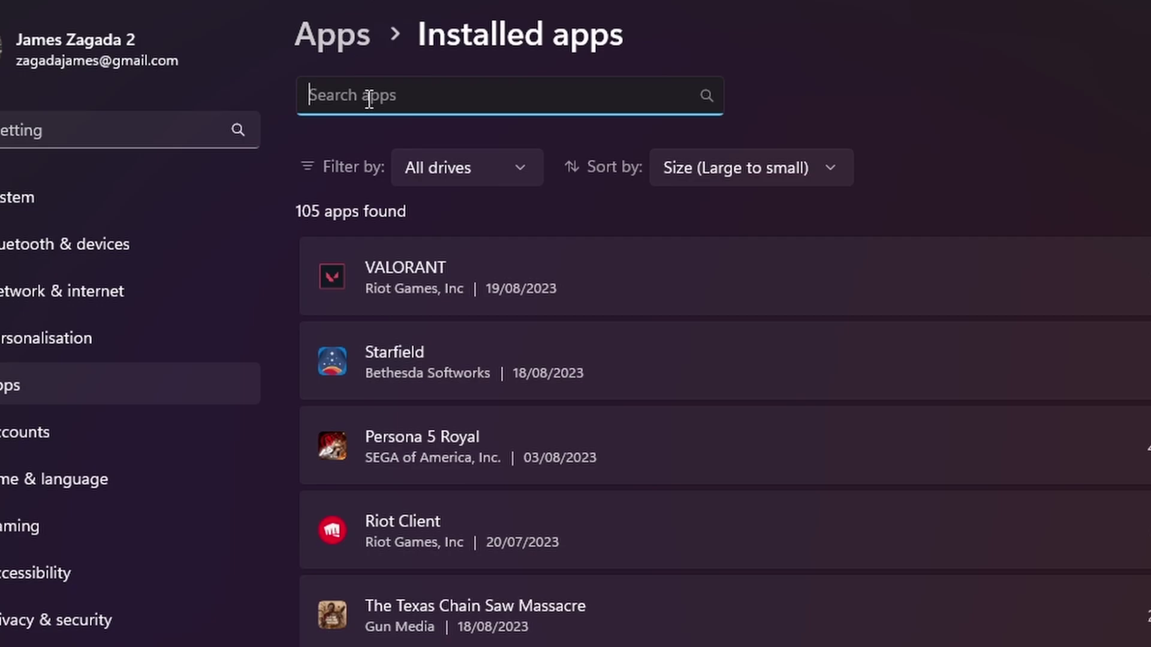
{"action": "type", "text": "amd"}
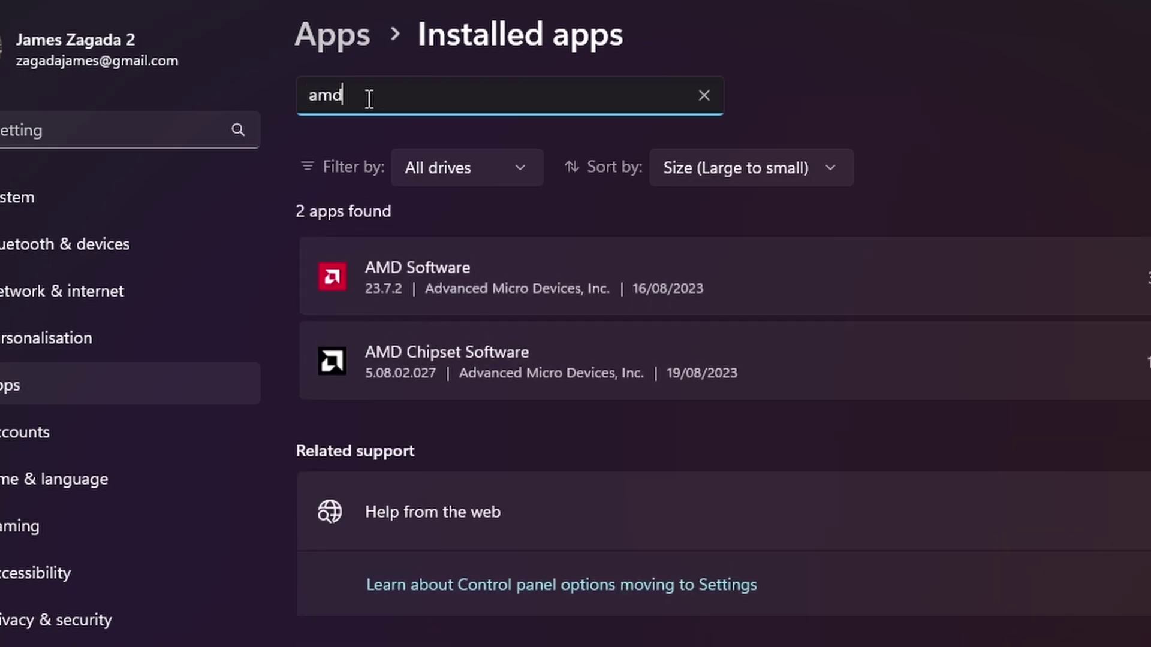